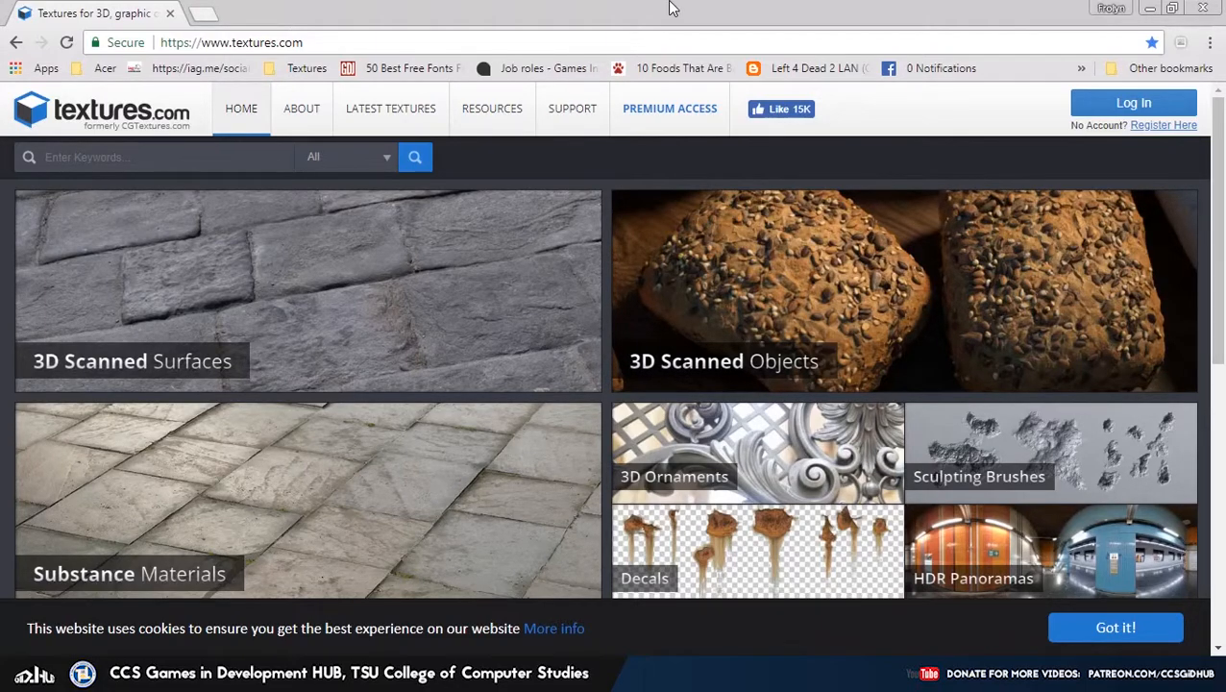
Open the Floors, Streets and Pavement category from the home page's Photo Textures section
{"action": "scroll", "coordinate": [681, 287], "scroll_direction": "down", "scroll_amount": 5}
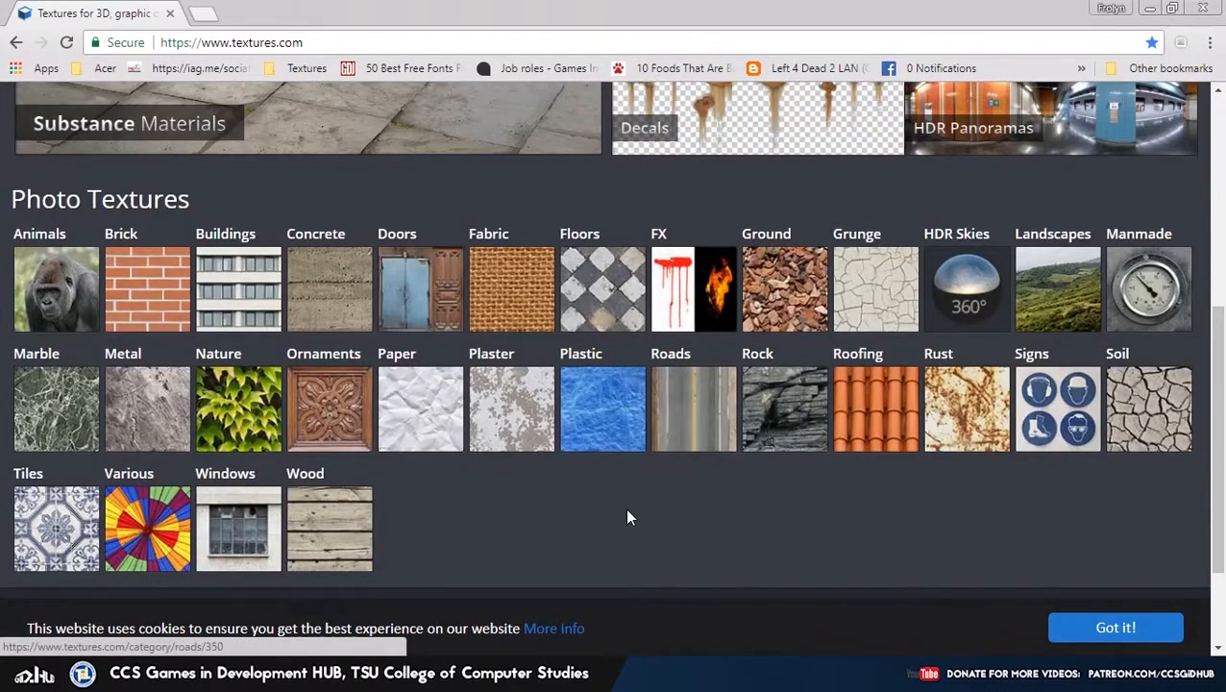
{"action": "scroll", "coordinate": [620, 518], "scroll_direction": "down", "scroll_amount": 2}
{"action": "scroll", "coordinate": [607, 501], "scroll_direction": "up", "scroll_amount": 4}
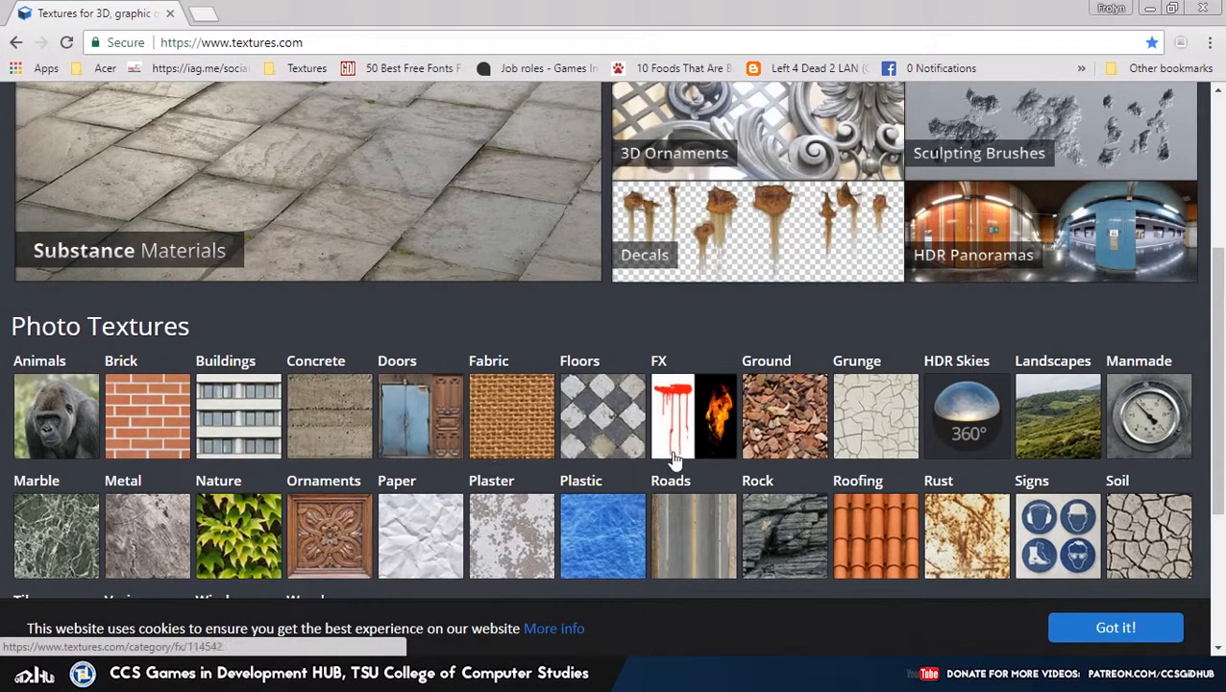
{"action": "left_click", "coordinate": [580, 422]}
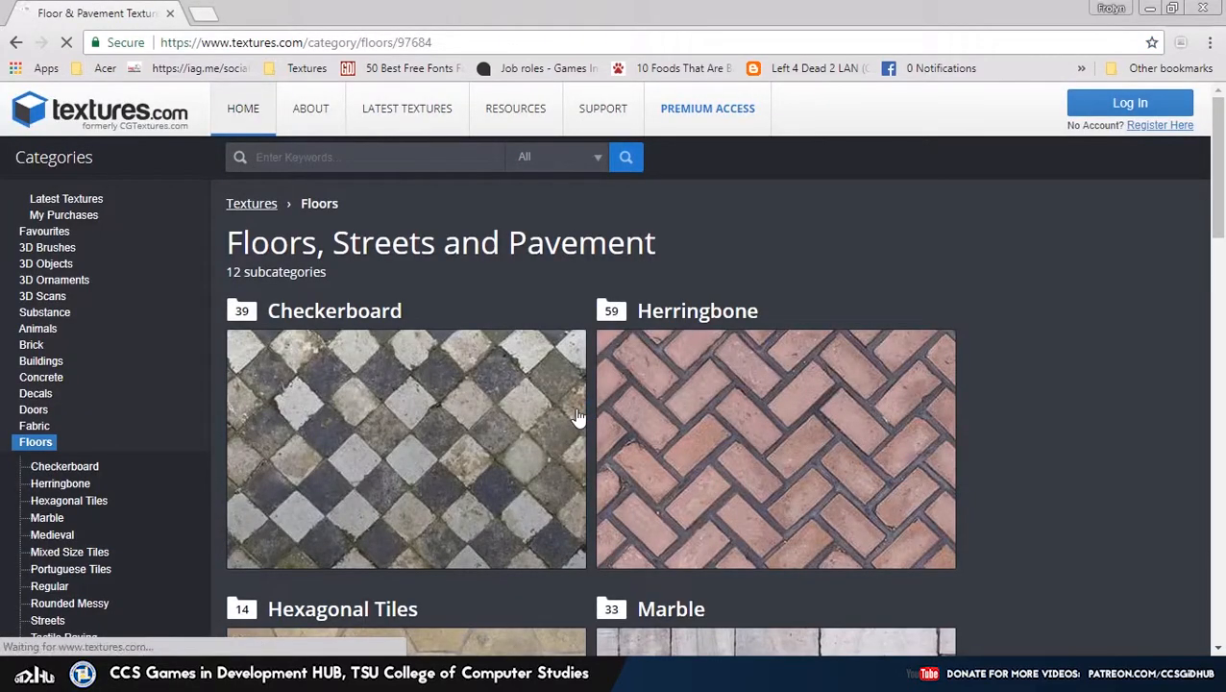
{"action": "scroll", "coordinate": [888, 388], "scroll_direction": "down", "scroll_amount": 3}
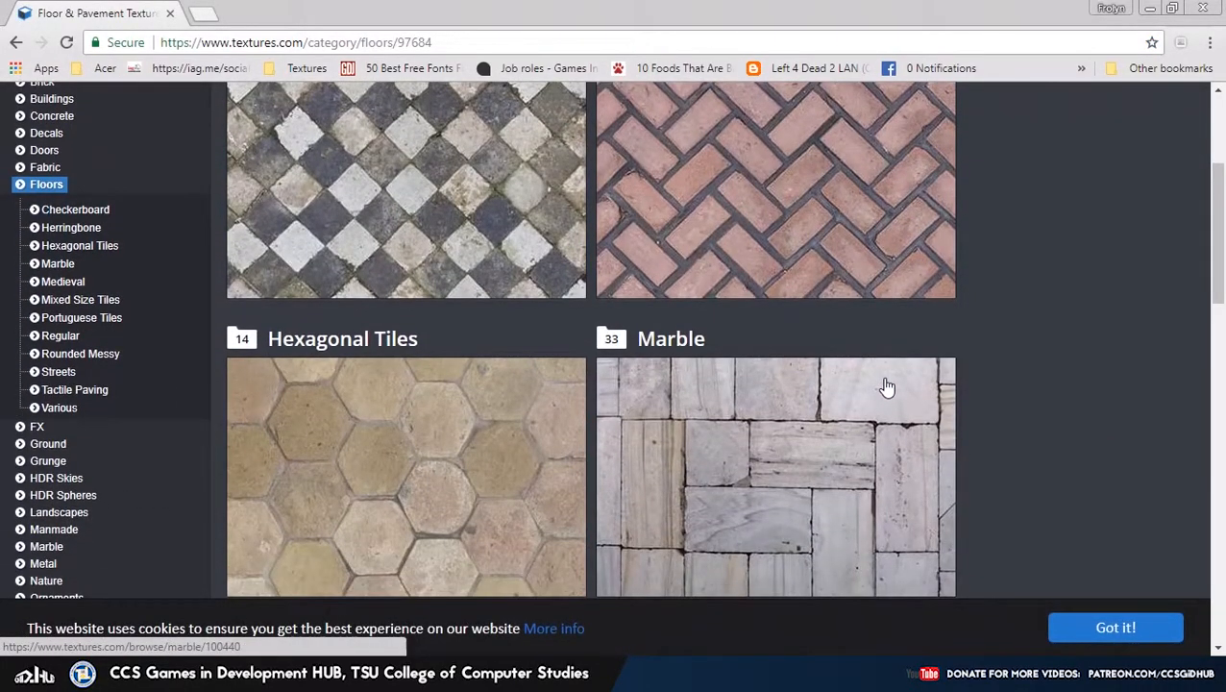
{"action": "scroll", "coordinate": [888, 387], "scroll_direction": "down", "scroll_amount": 6}
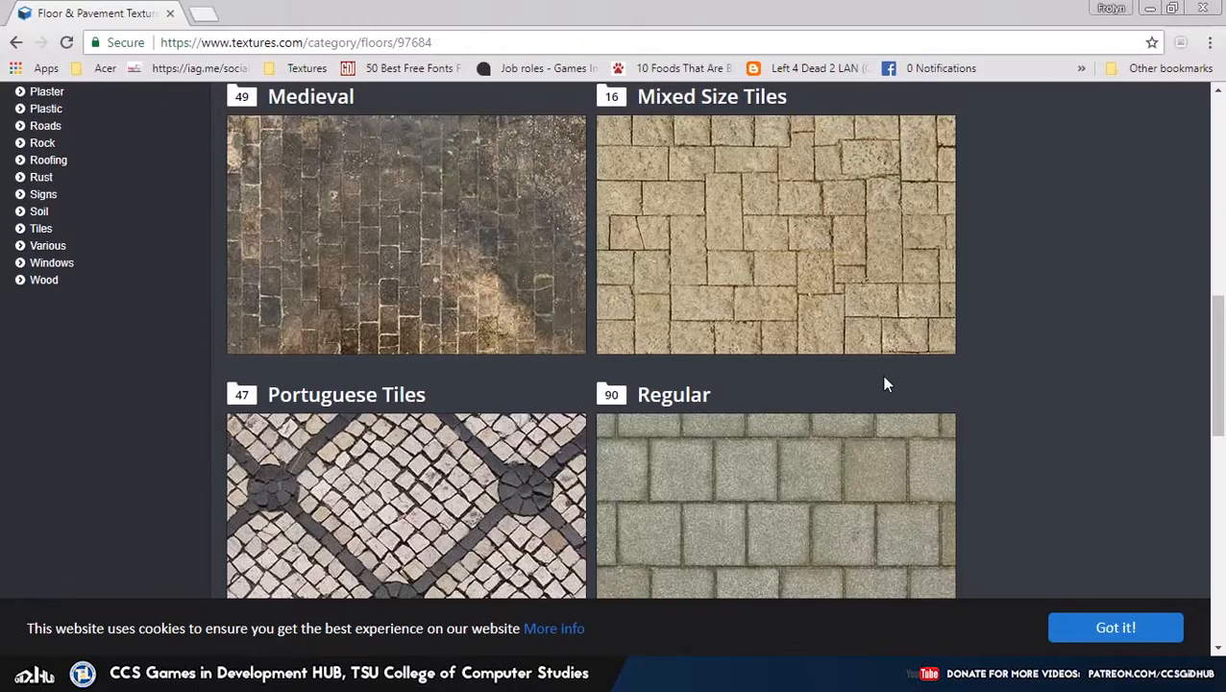
{"action": "scroll", "coordinate": [816, 355], "scroll_direction": "down", "scroll_amount": 3}
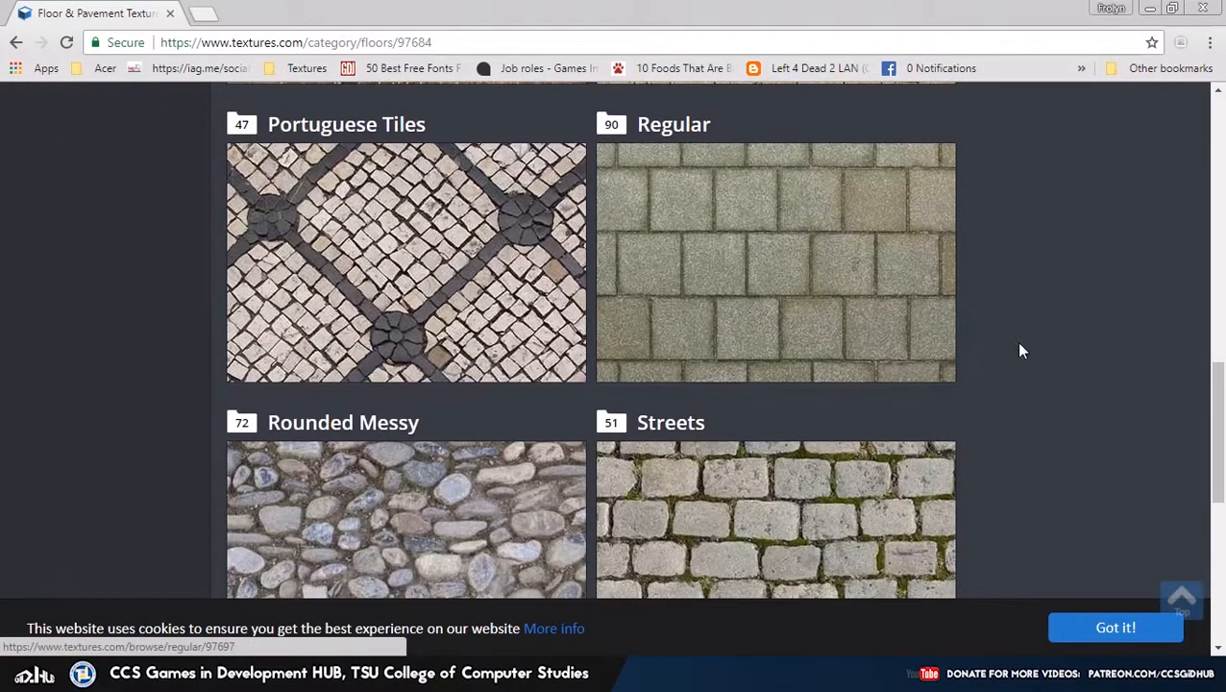
{"action": "scroll", "coordinate": [1021, 351], "scroll_direction": "down", "scroll_amount": 2}
{"action": "scroll", "coordinate": [1022, 353], "scroll_direction": "down", "scroll_amount": 3}
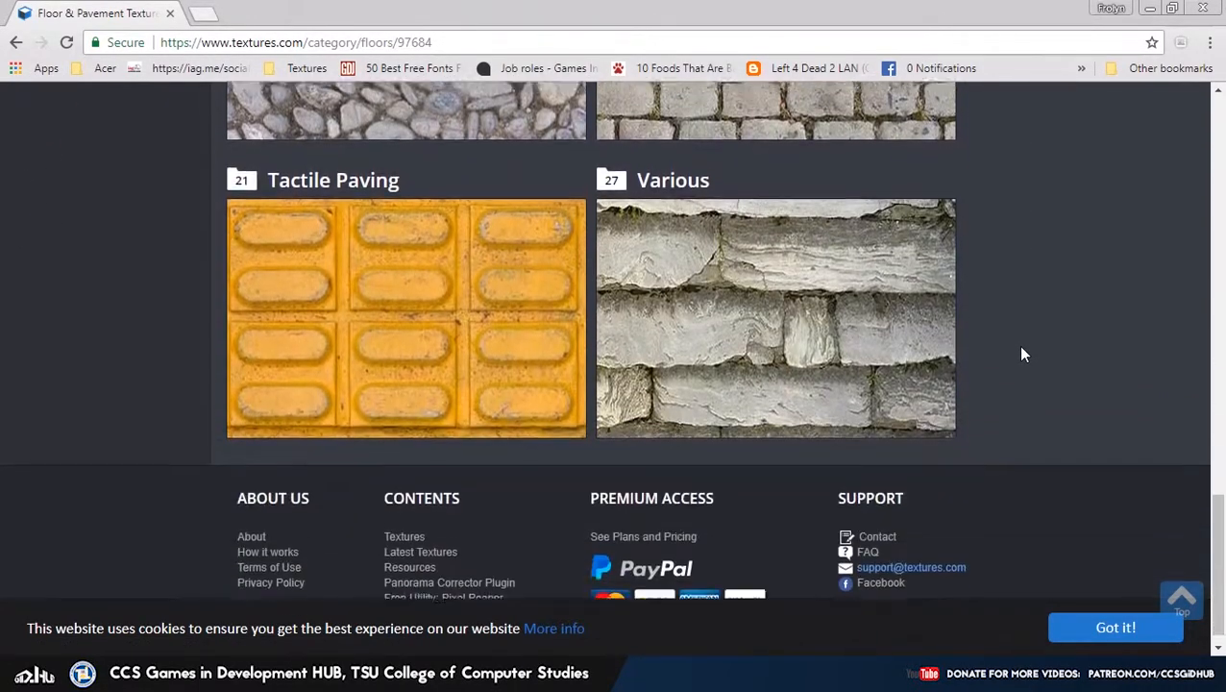
{"action": "scroll", "coordinate": [1046, 330], "scroll_direction": "up", "scroll_amount": 15}
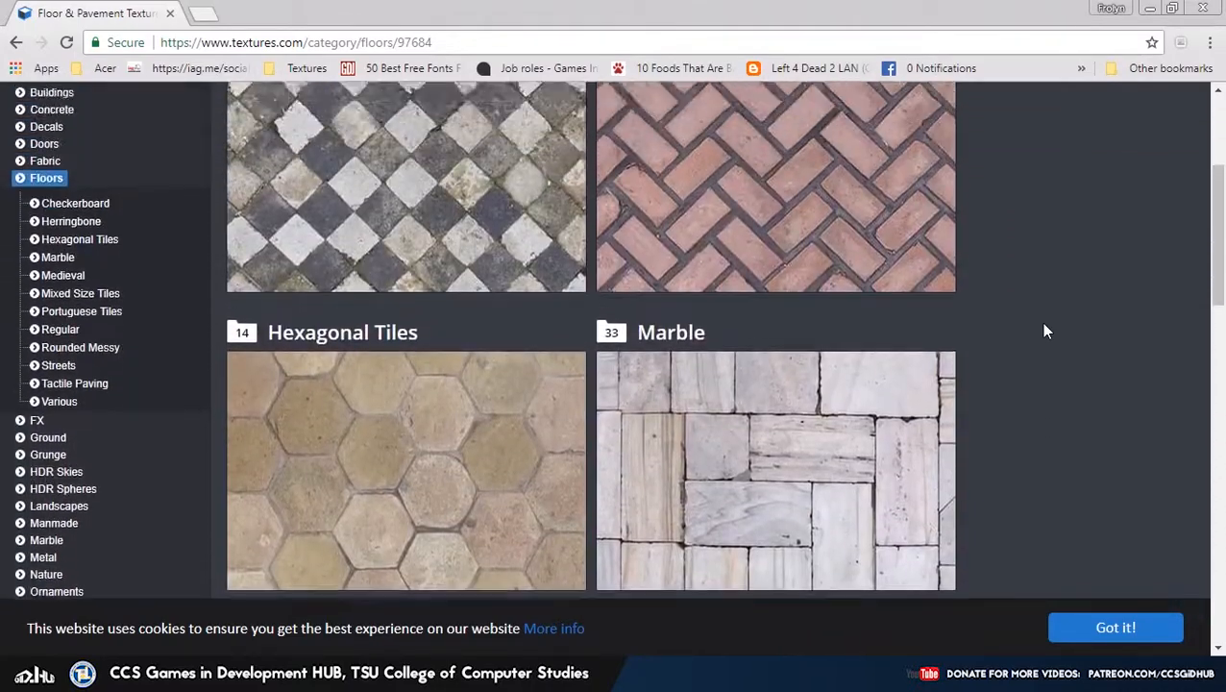
{"action": "scroll", "coordinate": [1045, 329], "scroll_direction": "up", "scroll_amount": 3}
{"action": "scroll", "coordinate": [1047, 330], "scroll_direction": "down", "scroll_amount": 5}
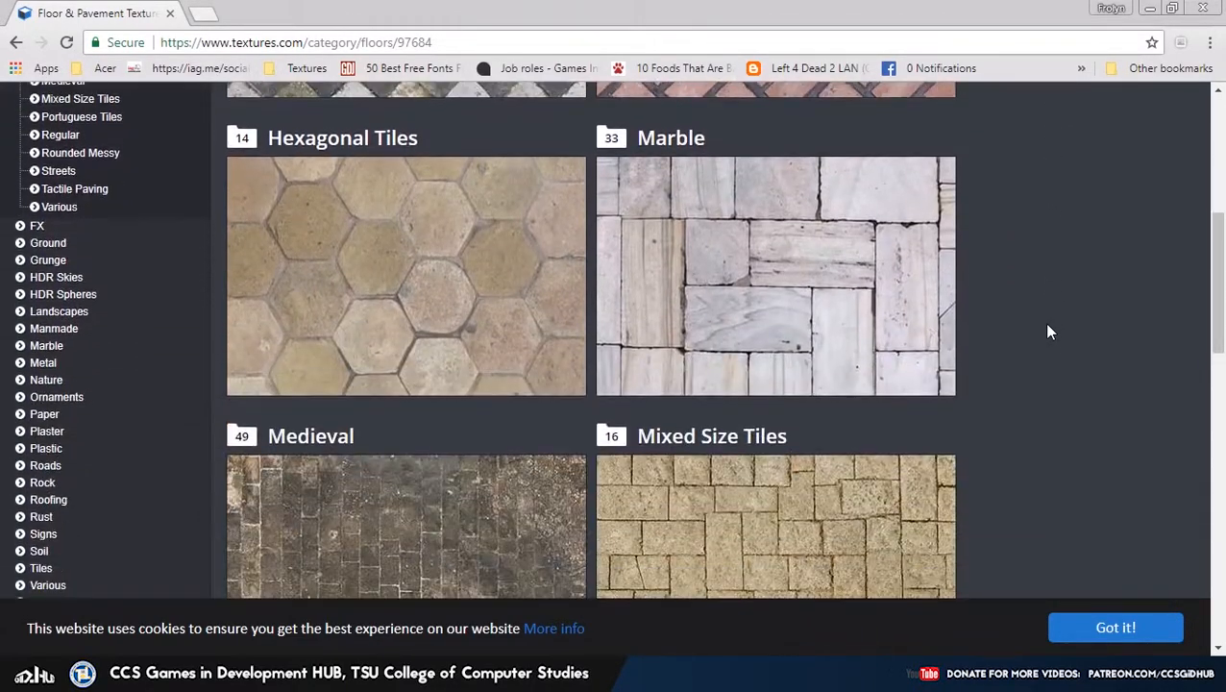
{"action": "scroll", "coordinate": [1047, 332], "scroll_direction": "up", "scroll_amount": 5}
Search Textures.com for 'grass' and open the seamless 4K+ Grass0130 texture page
{"action": "type", "text": "grass"}
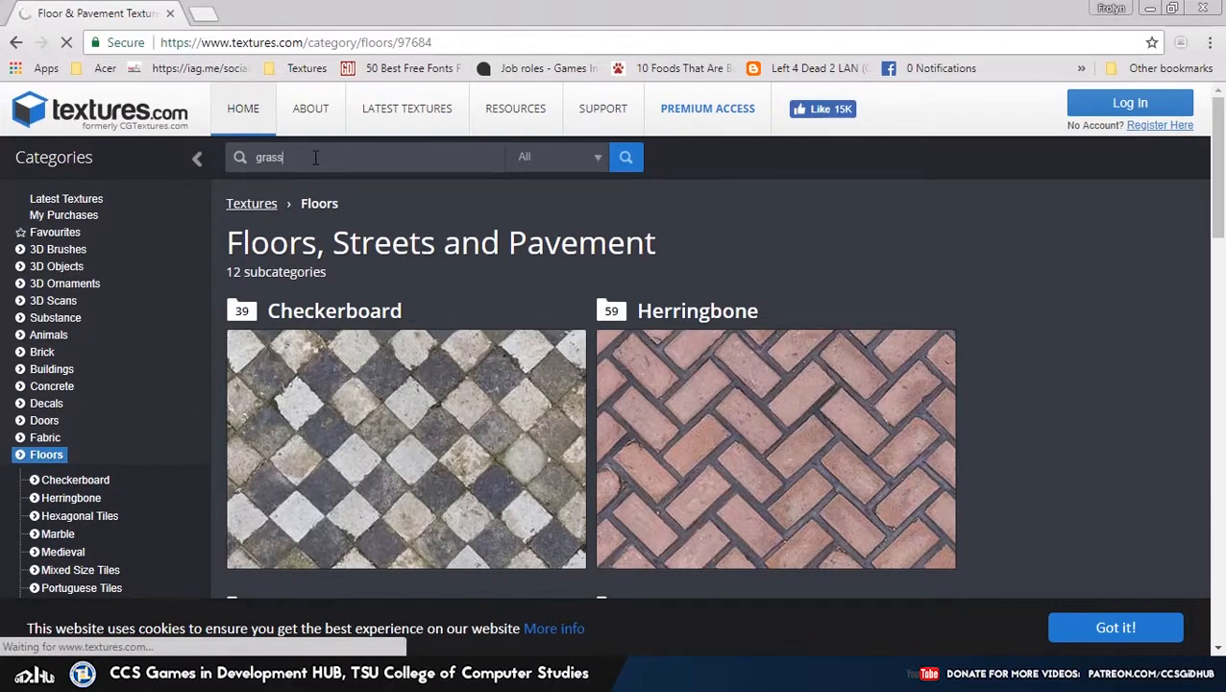
{"action": "key", "text": "Return"}
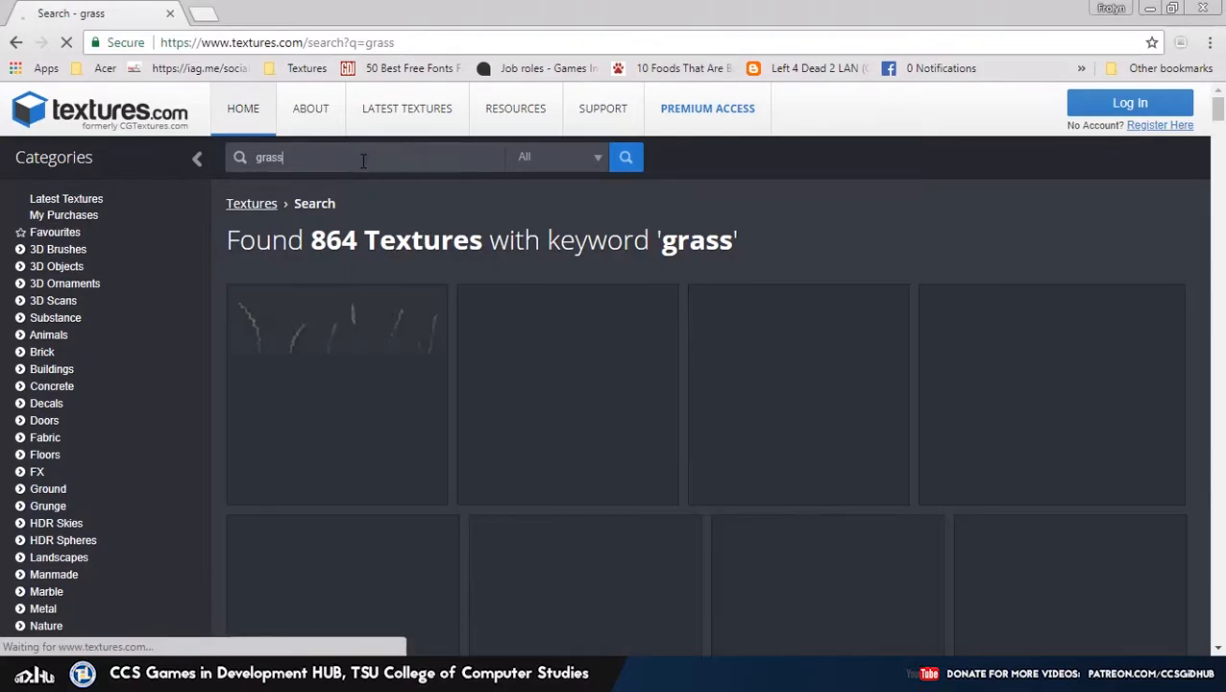
{"action": "scroll", "coordinate": [714, 317], "scroll_direction": "down", "scroll_amount": 10}
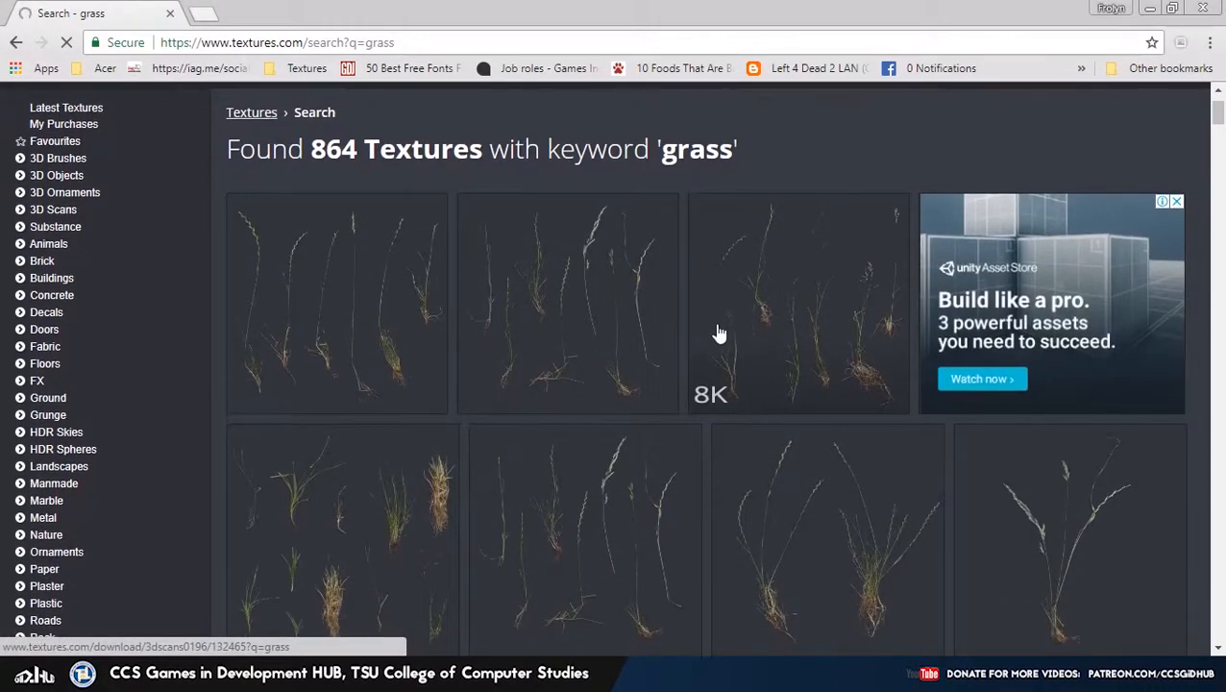
{"action": "scroll", "coordinate": [713, 331], "scroll_direction": "down", "scroll_amount": 5}
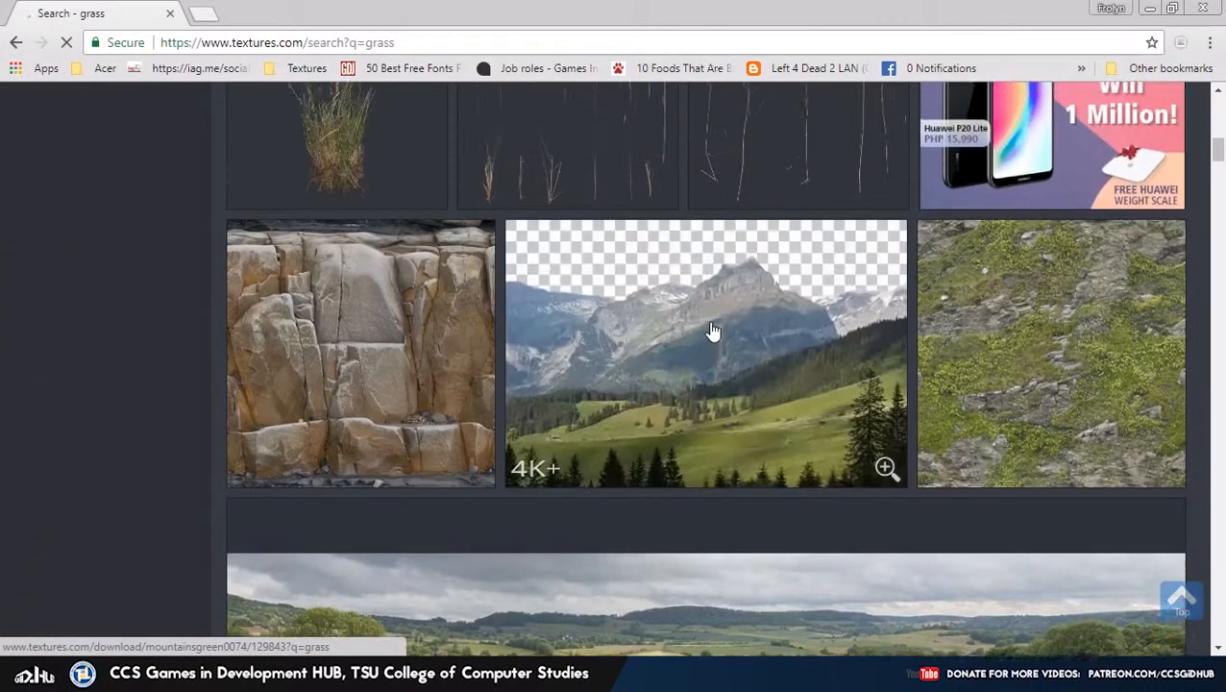
{"action": "scroll", "coordinate": [712, 333], "scroll_direction": "down", "scroll_amount": 6}
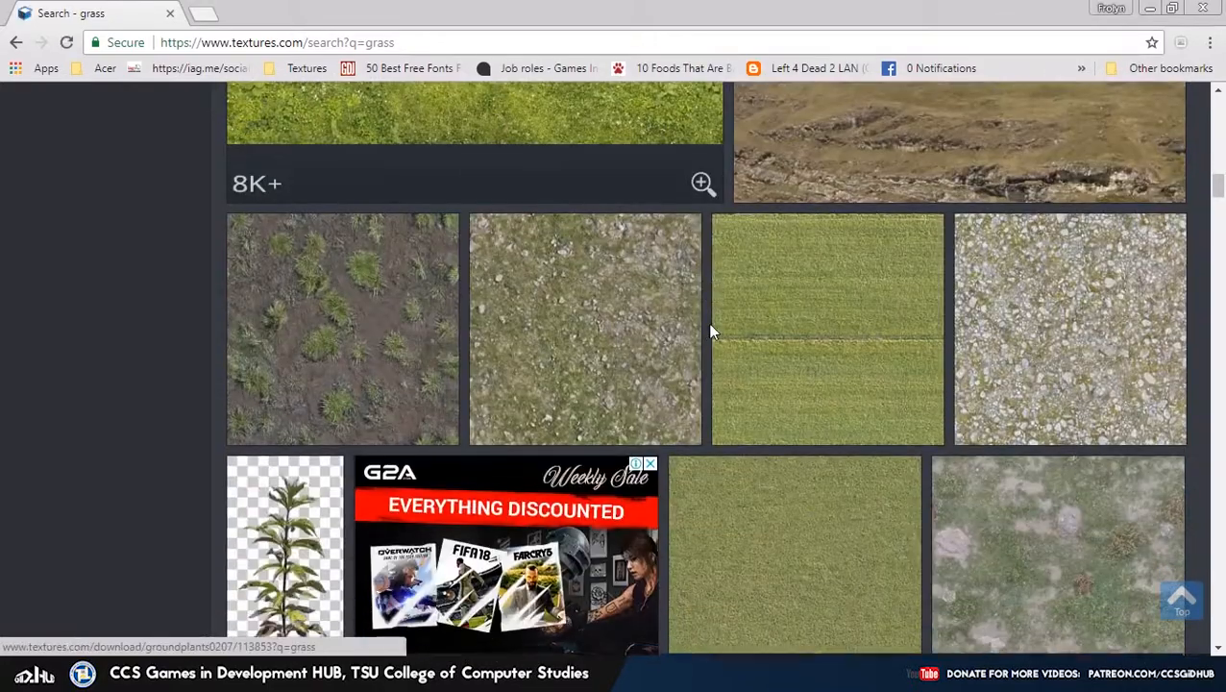
{"action": "scroll", "coordinate": [711, 334], "scroll_direction": "down", "scroll_amount": 1}
{"action": "scroll", "coordinate": [711, 332], "scroll_direction": "down", "scroll_amount": 6}
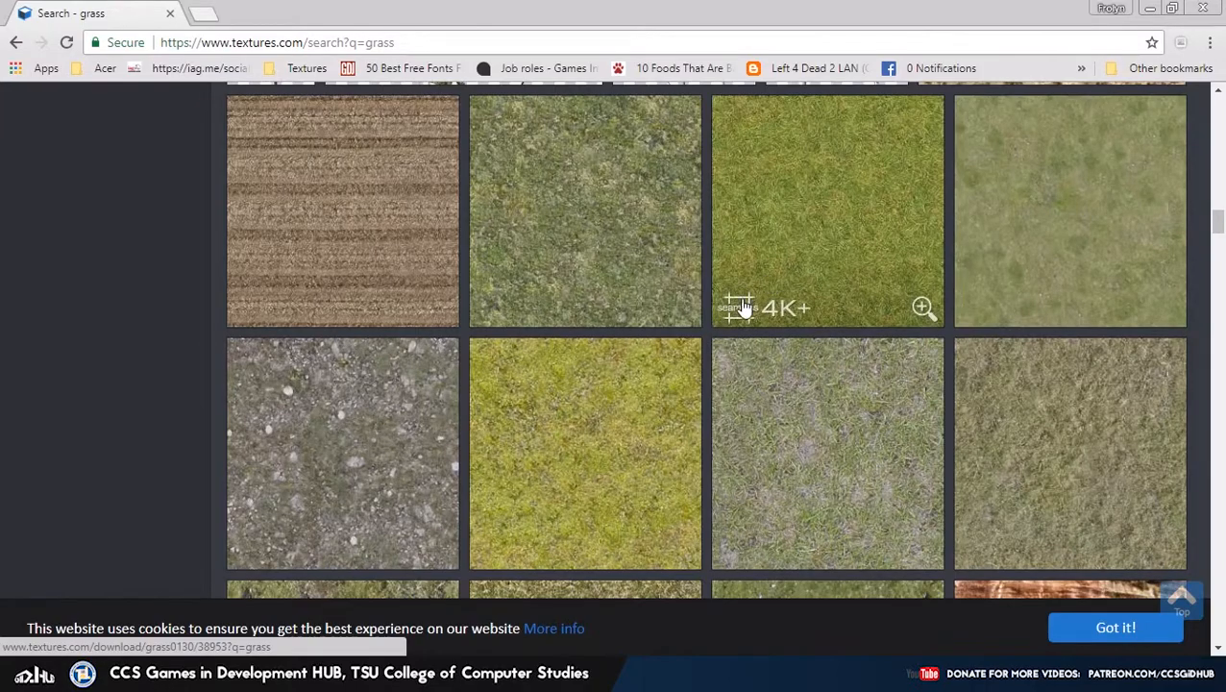
{"action": "scroll", "coordinate": [834, 380], "scroll_direction": "up", "scroll_amount": 2}
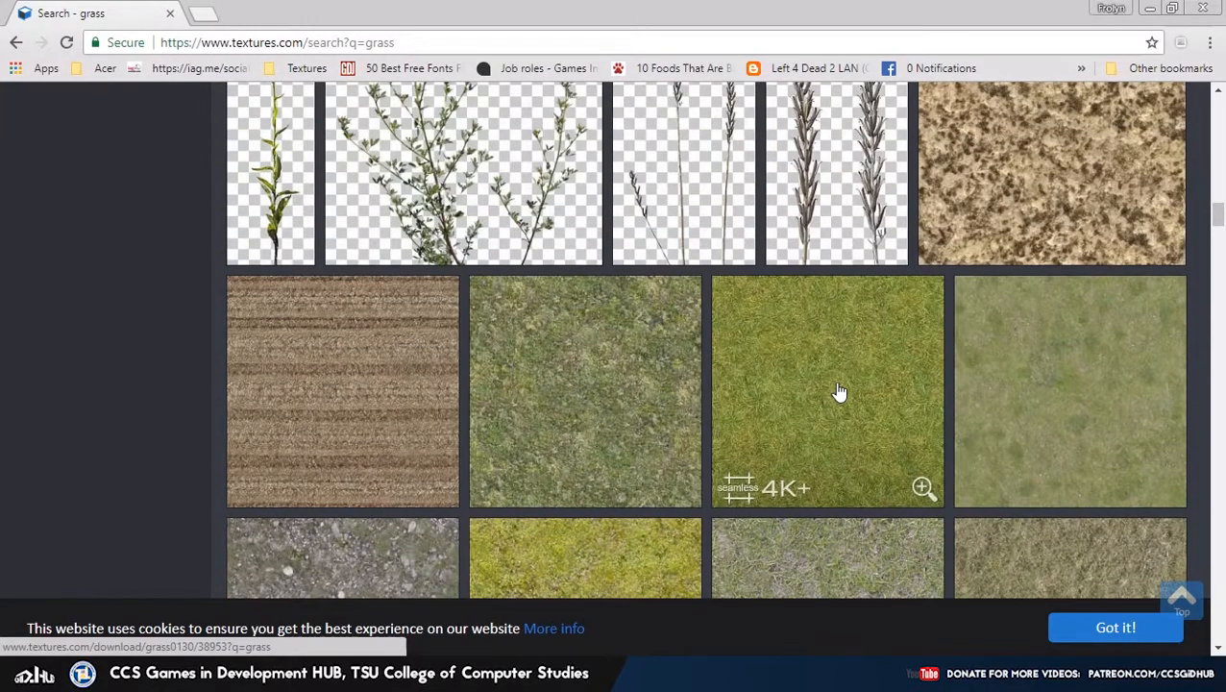
{"action": "left_click", "coordinate": [838, 389]}
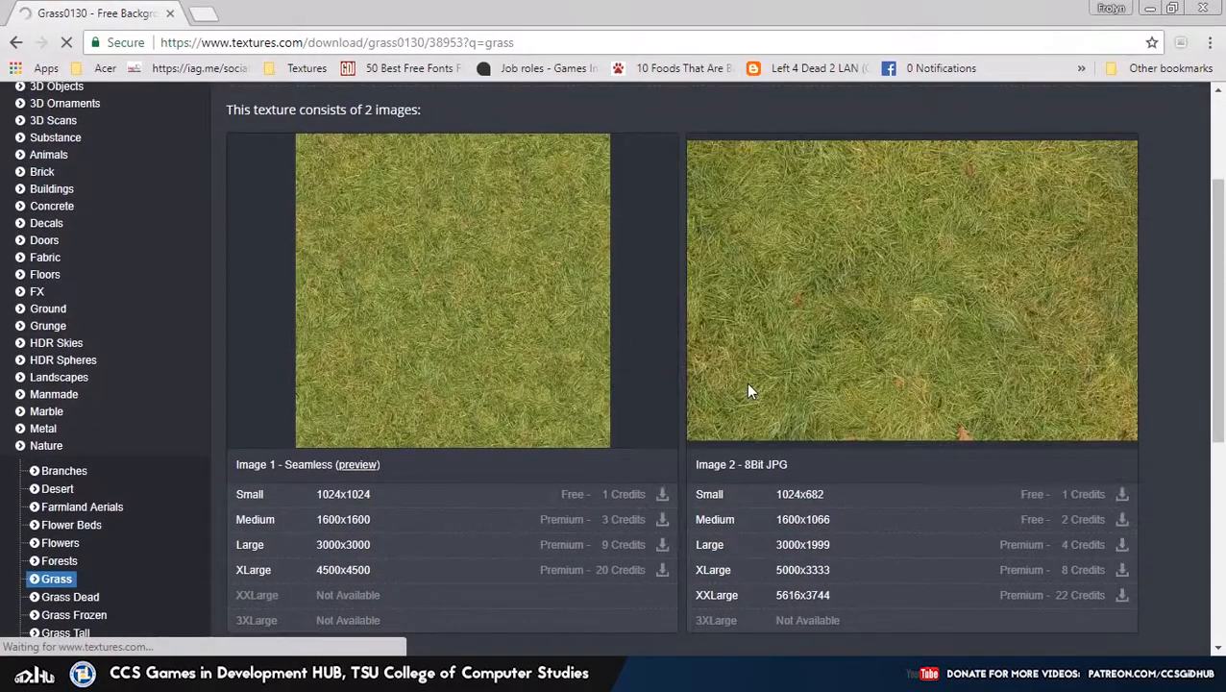
Use Login to Download on Grass0130's Small row and sign in with the account e-mail and password
{"action": "scroll", "coordinate": [666, 222], "scroll_direction": "down", "scroll_amount": 1}
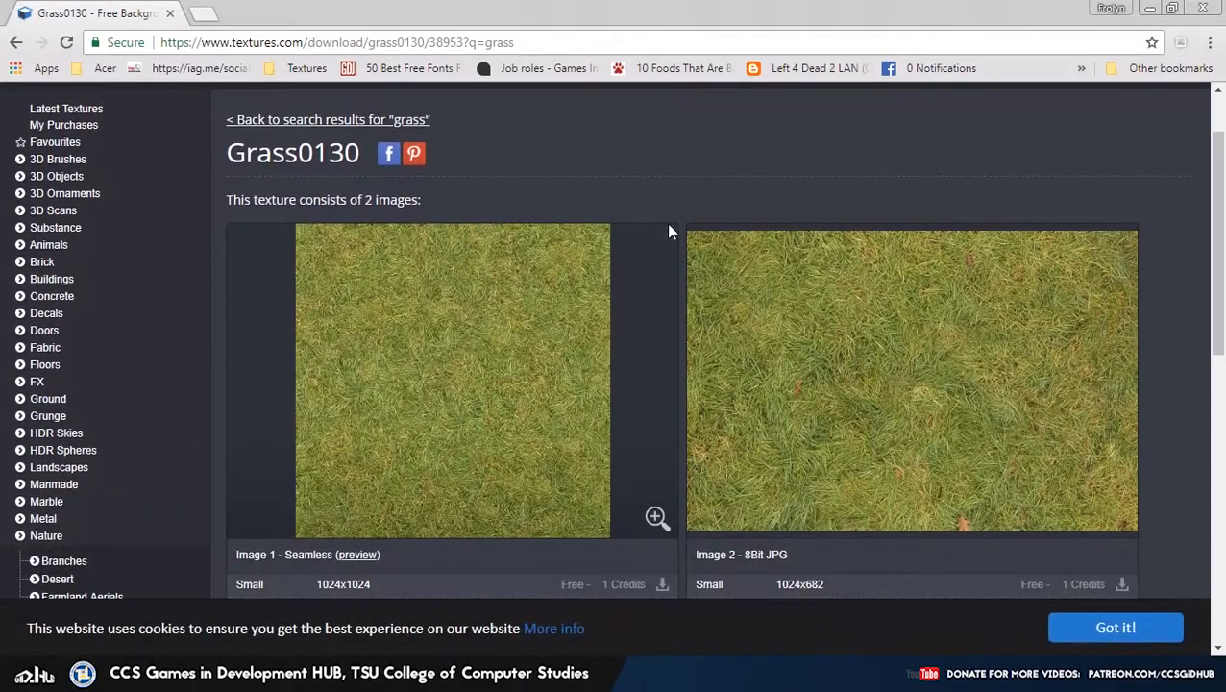
{"action": "scroll", "coordinate": [715, 236], "scroll_direction": "down", "scroll_amount": 1}
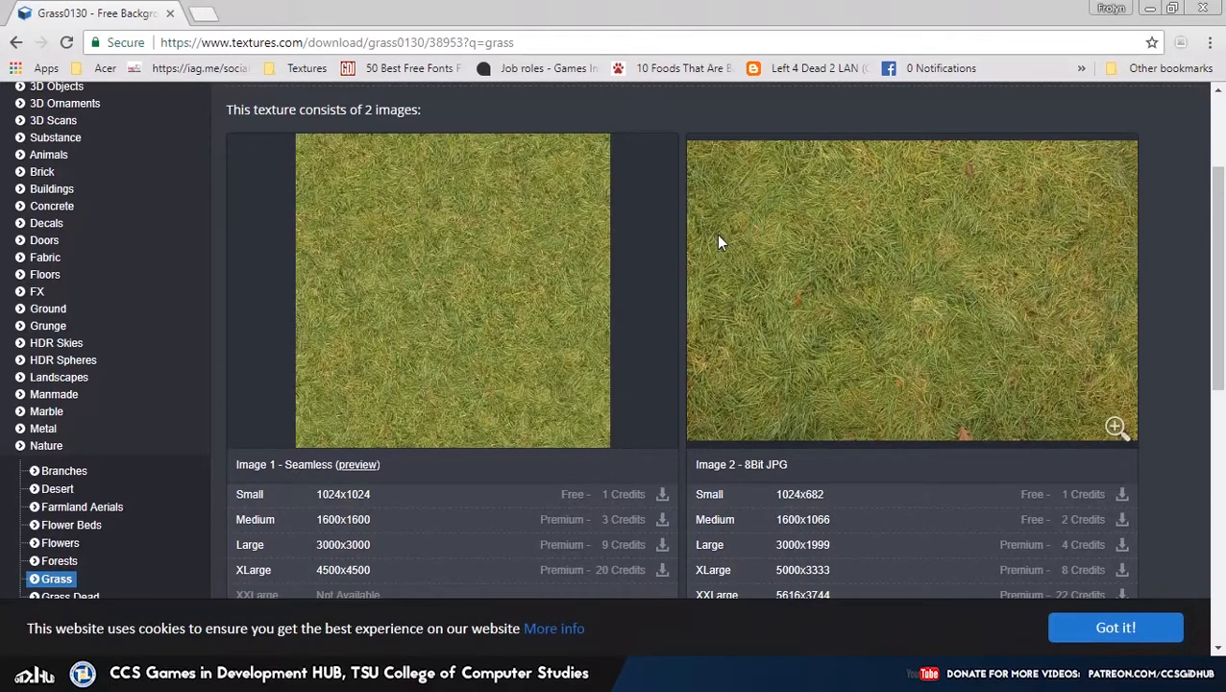
{"action": "scroll", "coordinate": [467, 284], "scroll_direction": "down", "scroll_amount": 2}
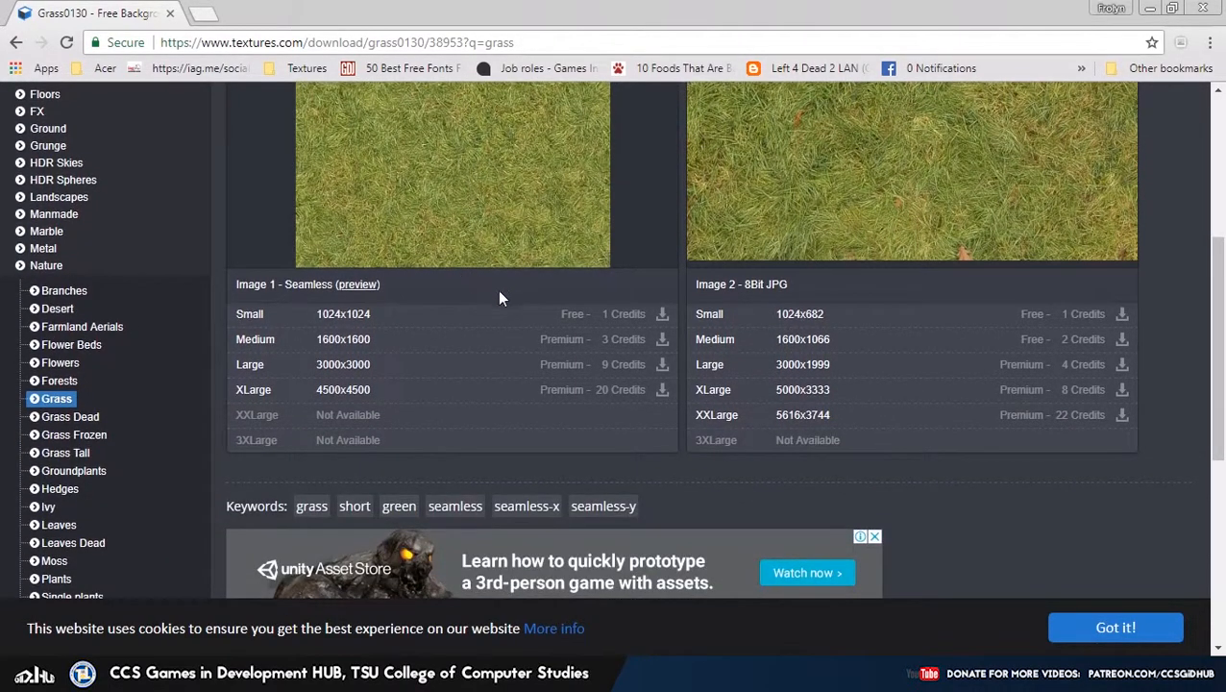
{"action": "scroll", "coordinate": [512, 324], "scroll_direction": "up", "scroll_amount": 1}
{"action": "scroll", "coordinate": [540, 406], "scroll_direction": "down", "scroll_amount": 1}
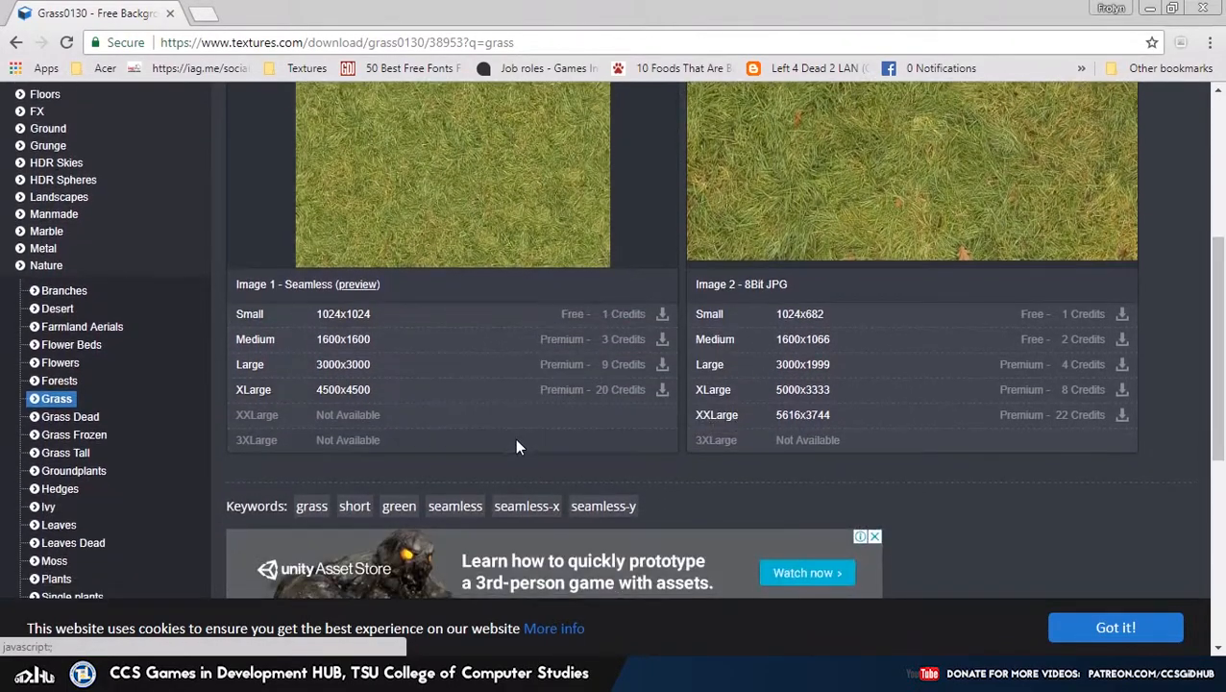
{"action": "left_click", "coordinate": [602, 314]}
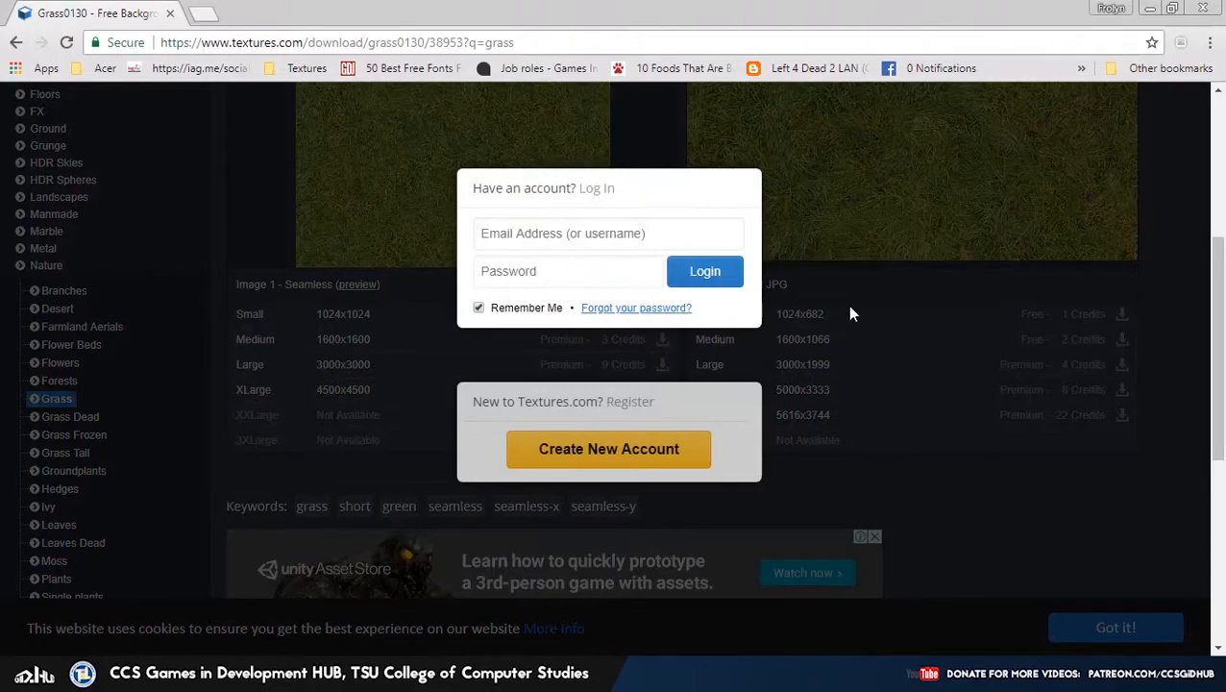
{"action": "scroll", "coordinate": [623, 254], "scroll_direction": "up", "scroll_amount": 2}
{"action": "left_click", "coordinate": [567, 233]}
{"action": "type", "text": "frlyn"}
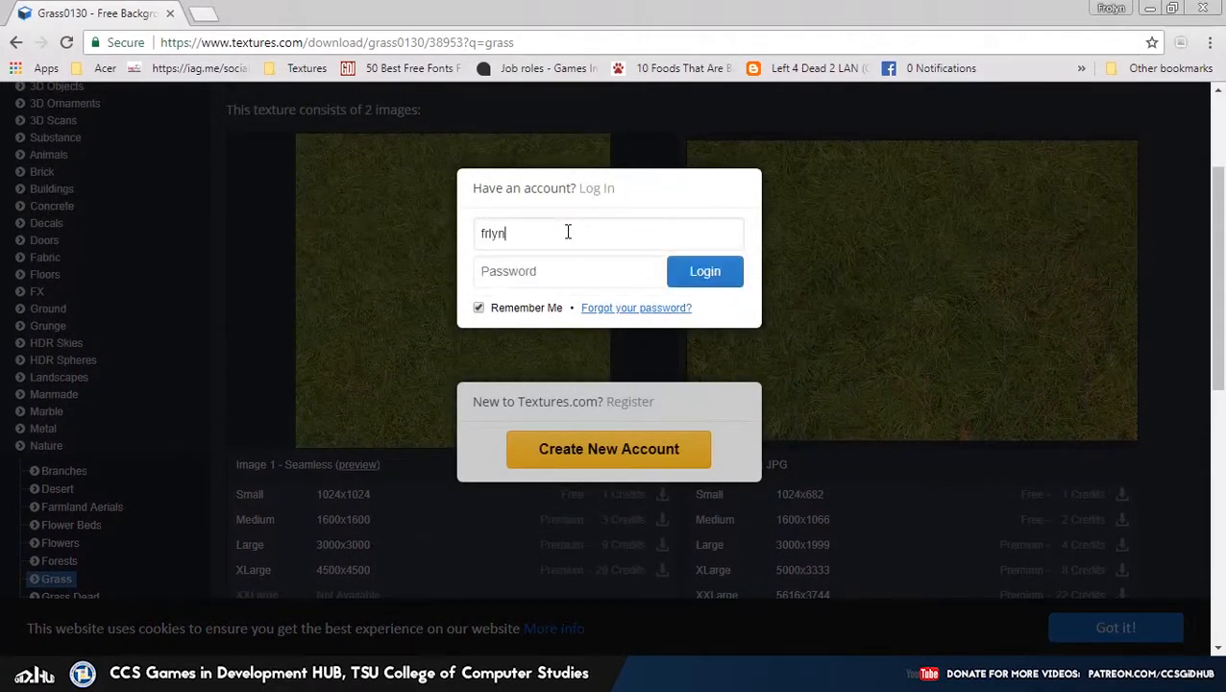
{"action": "type", "text": "•"}
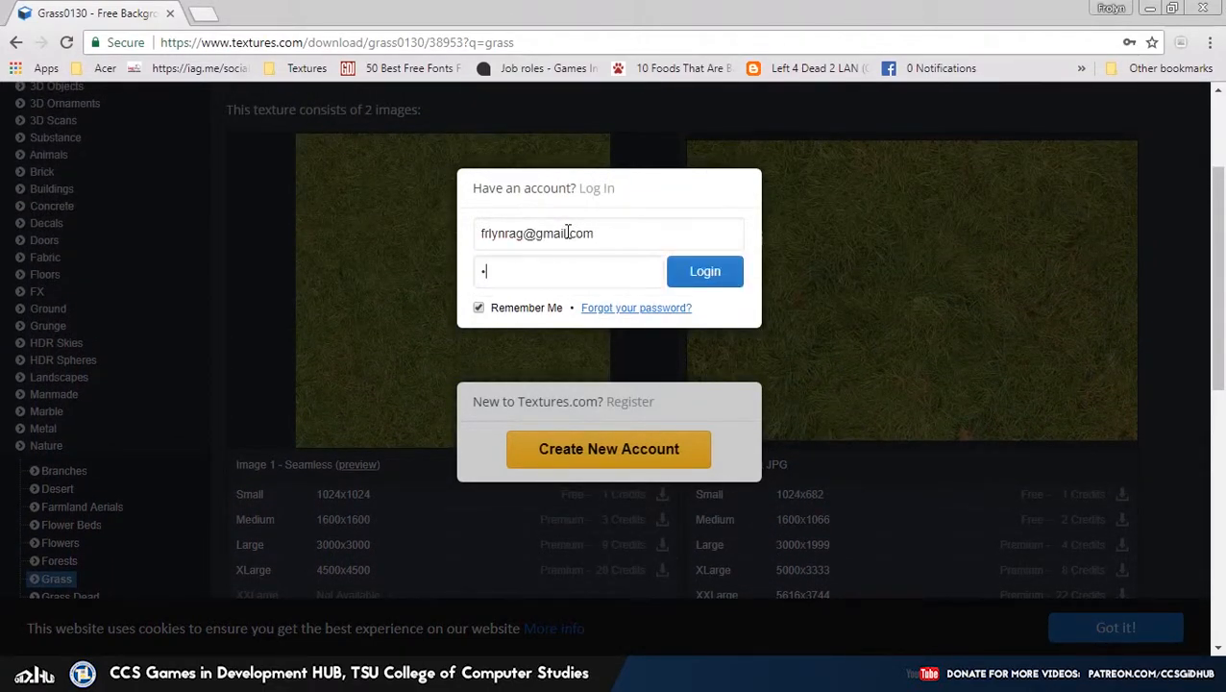
{"action": "type", "text": "•"}
{"action": "key", "text": "Return"}
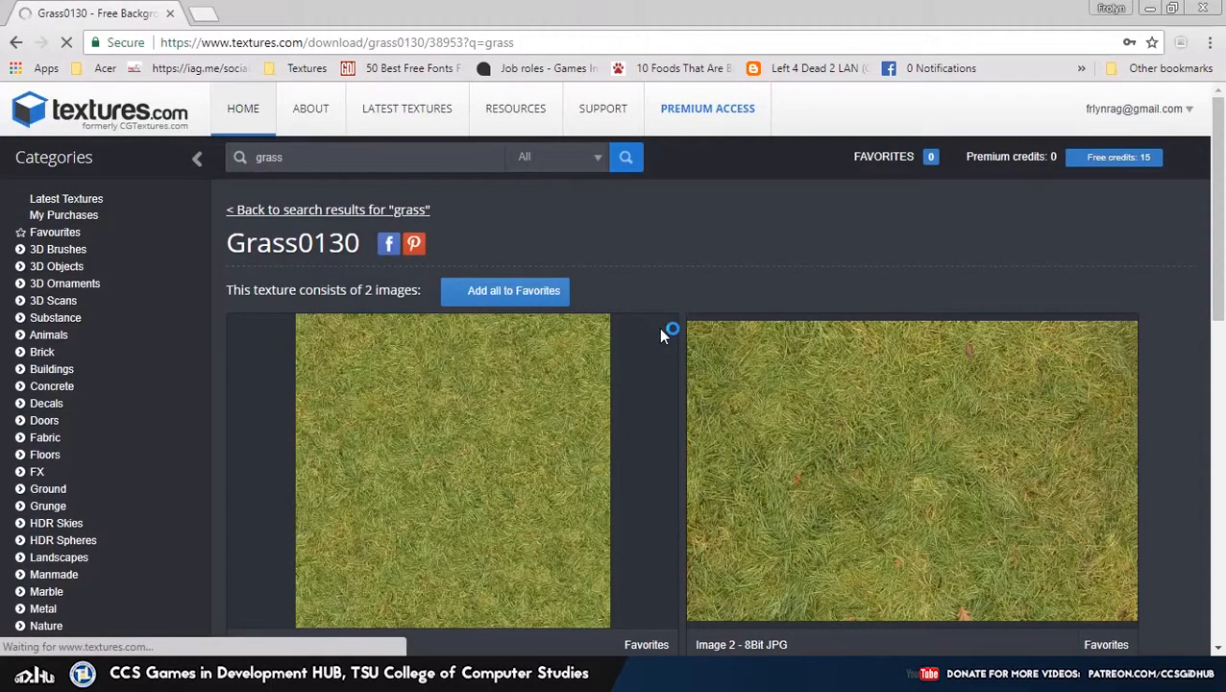
Save Grass0130's Small 1024x1024 seamless image to Downloads and show it in its folder
{"action": "scroll", "coordinate": [602, 302], "scroll_direction": "down", "scroll_amount": 3}
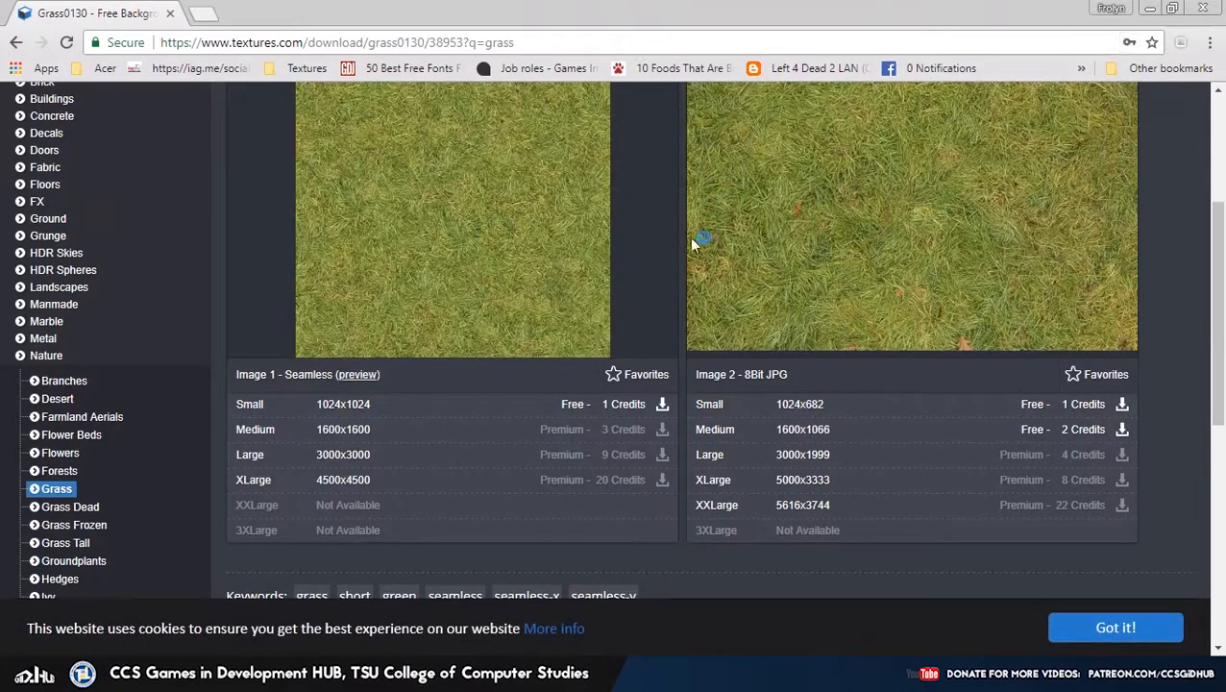
{"action": "scroll", "coordinate": [519, 363], "scroll_direction": "up", "scroll_amount": 2}
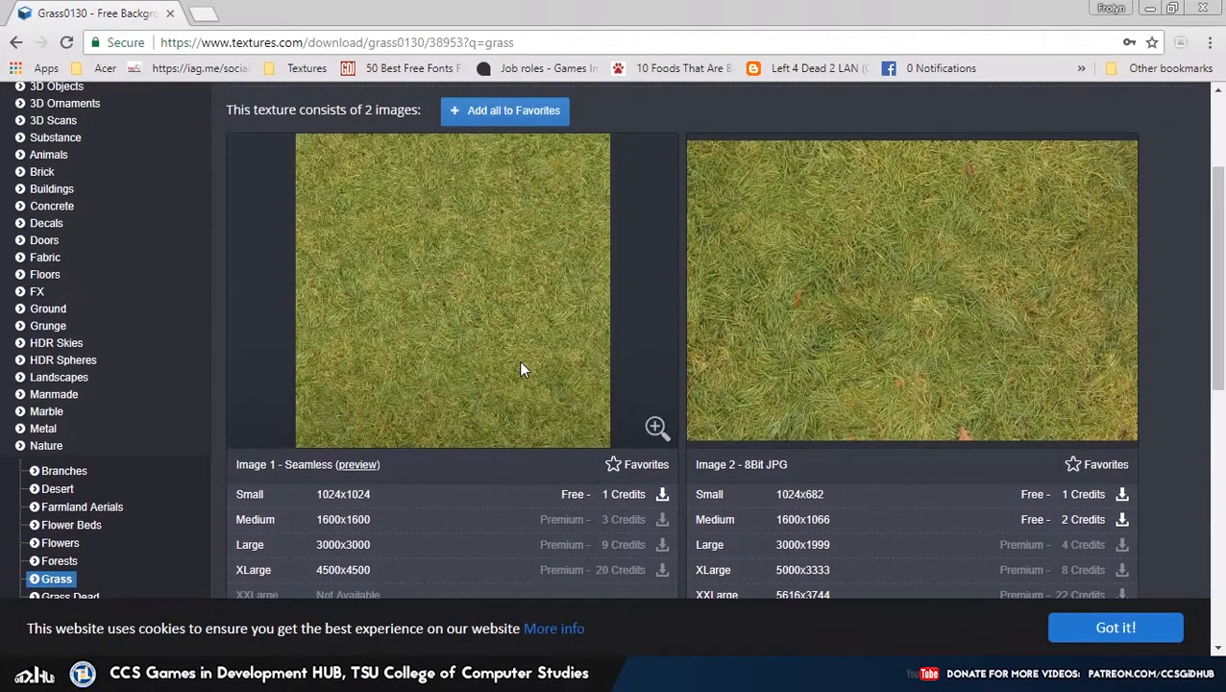
{"action": "scroll", "coordinate": [520, 381], "scroll_direction": "down", "scroll_amount": 1}
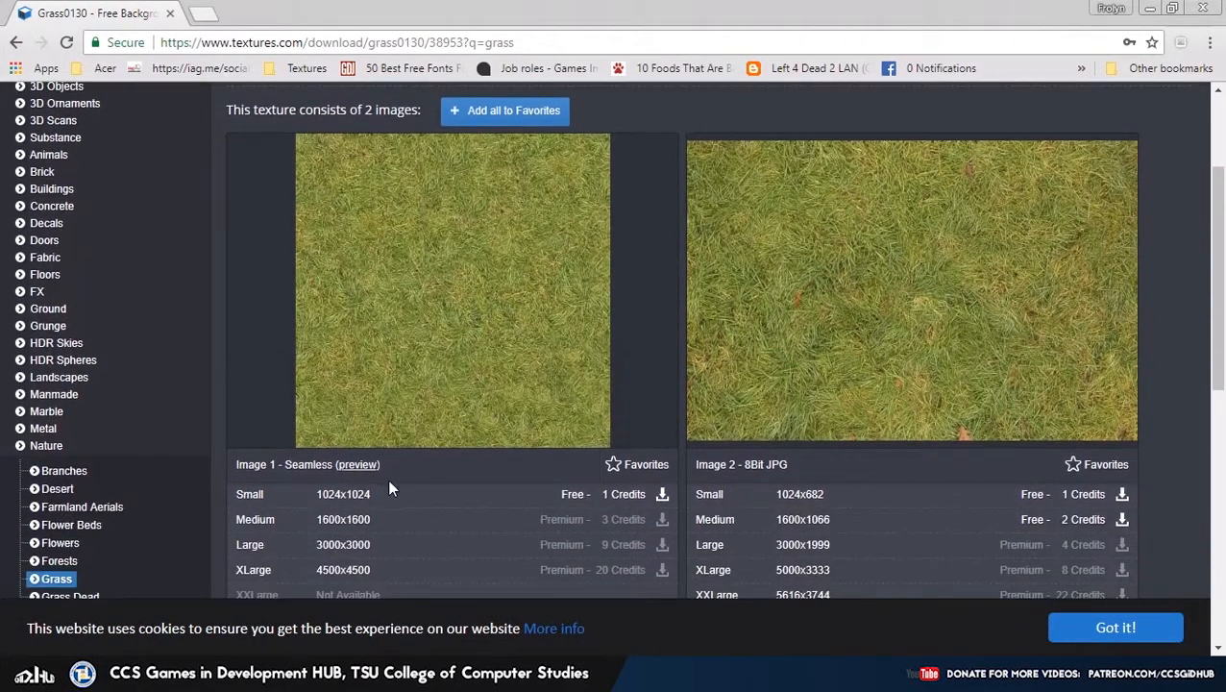
{"action": "left_click", "coordinate": [285, 494]}
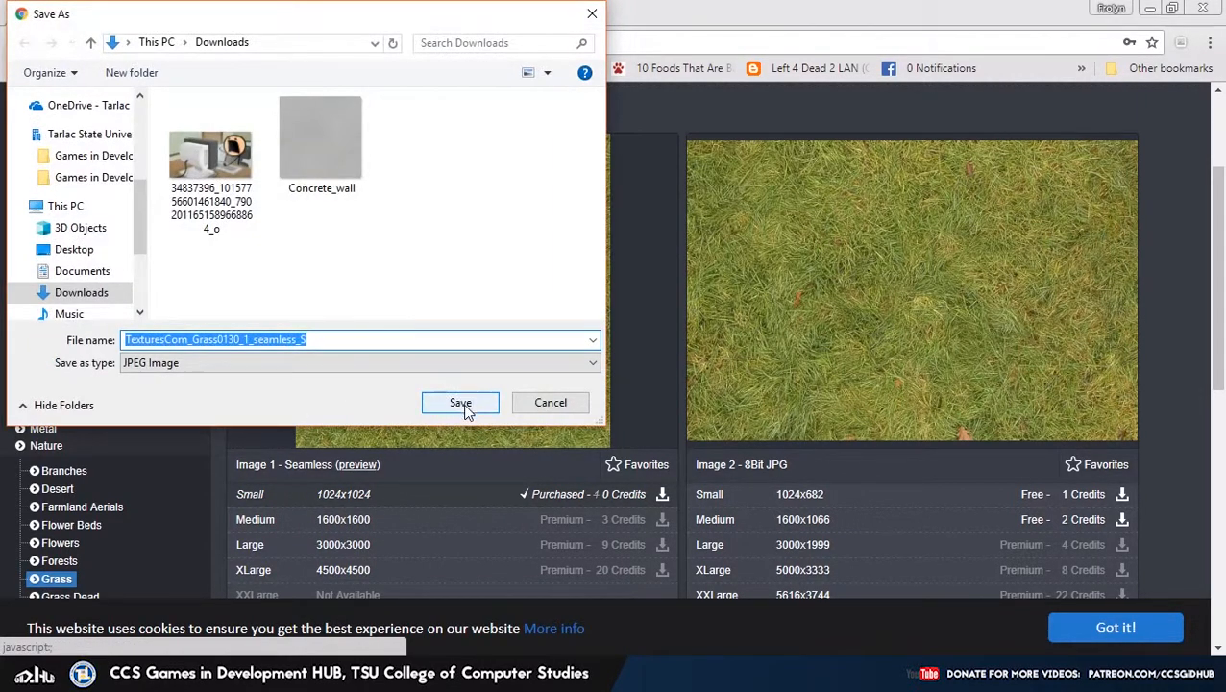
{"action": "left_click", "coordinate": [464, 406]}
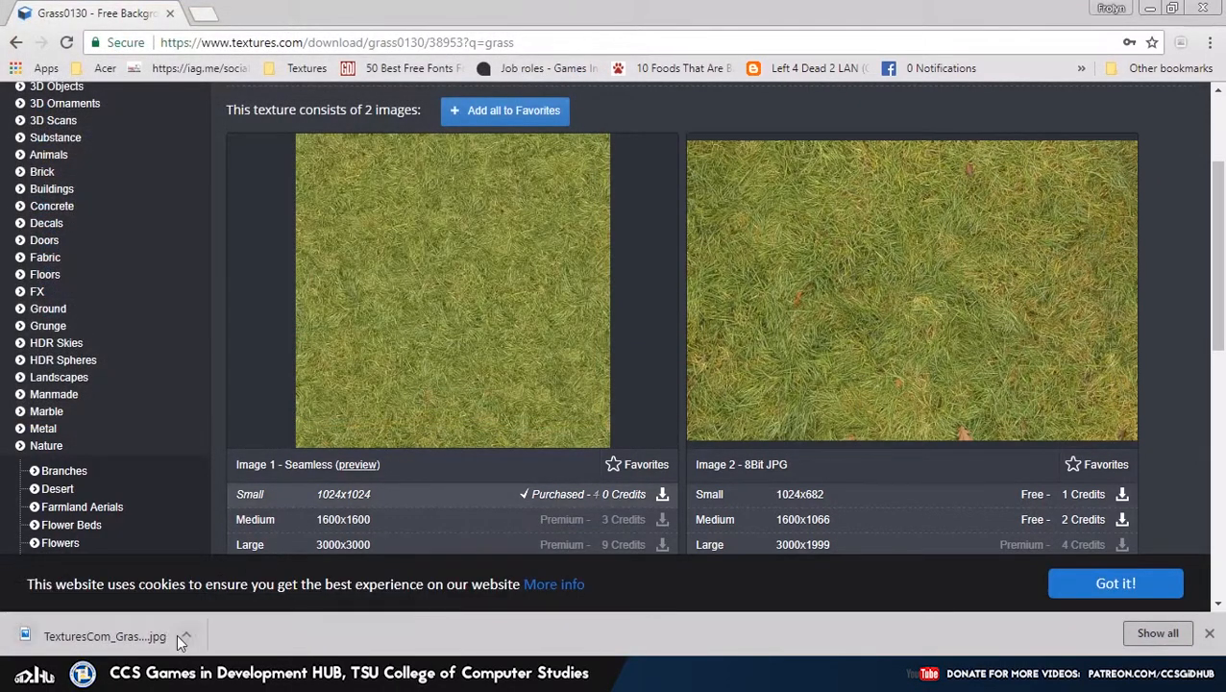
{"action": "left_click", "coordinate": [183, 638]}
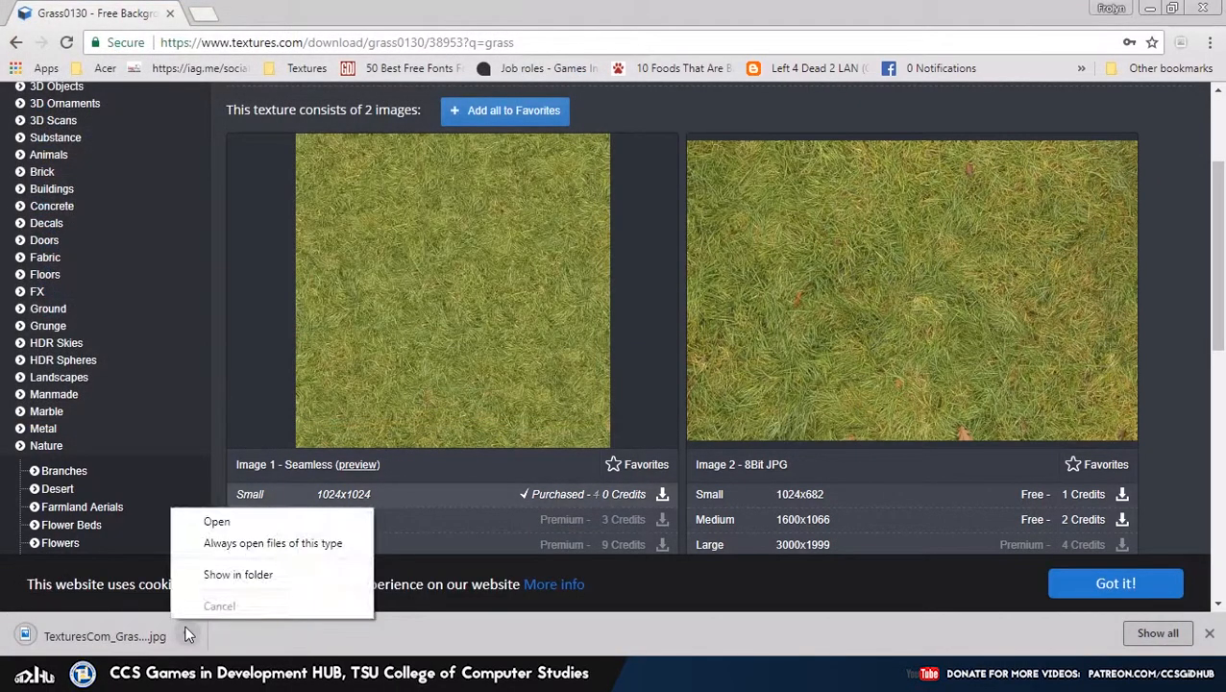
{"action": "left_click", "coordinate": [223, 576]}
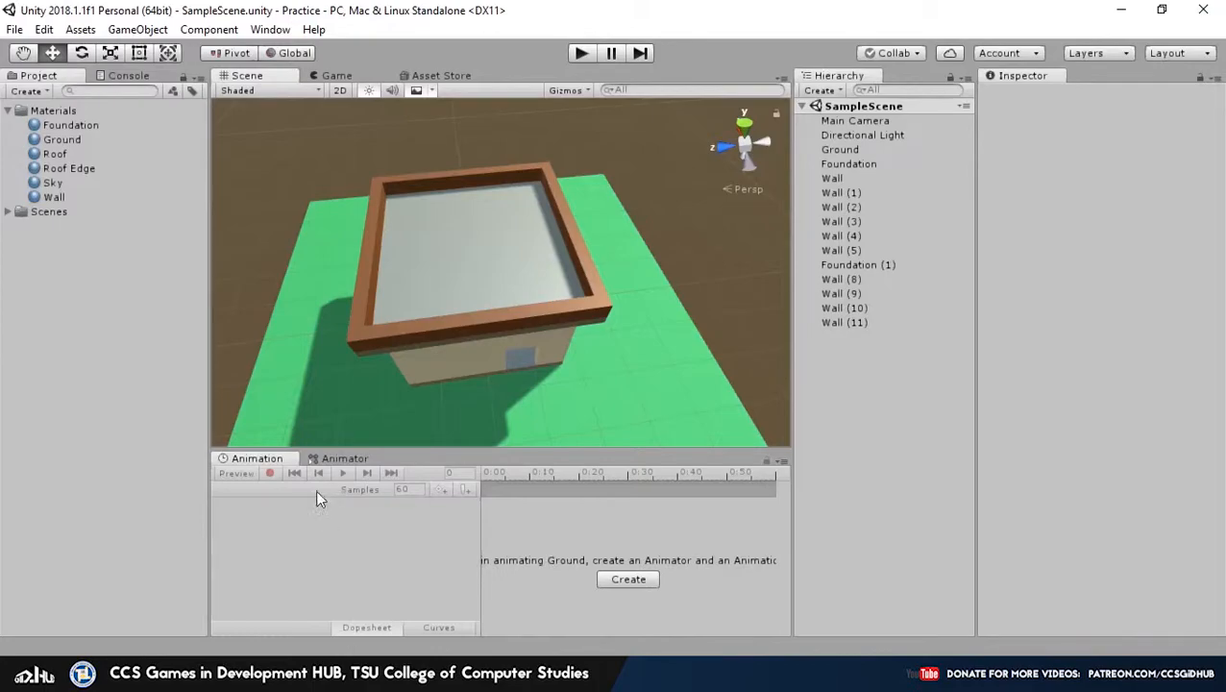
Create a new folder named Textures in the Project assets
{"action": "scroll", "coordinate": [414, 261], "scroll_direction": "down", "scroll_amount": 5}
{"action": "middle_click_drag", "start_coordinate": [416, 264], "coordinate": [540, 263]}
{"action": "right_click_drag", "start_coordinate": [540, 263], "coordinate": [552, 356], "text": "alt"}
{"action": "left_click_drag", "start_coordinate": [0, 286], "coordinate": [752, 252]}
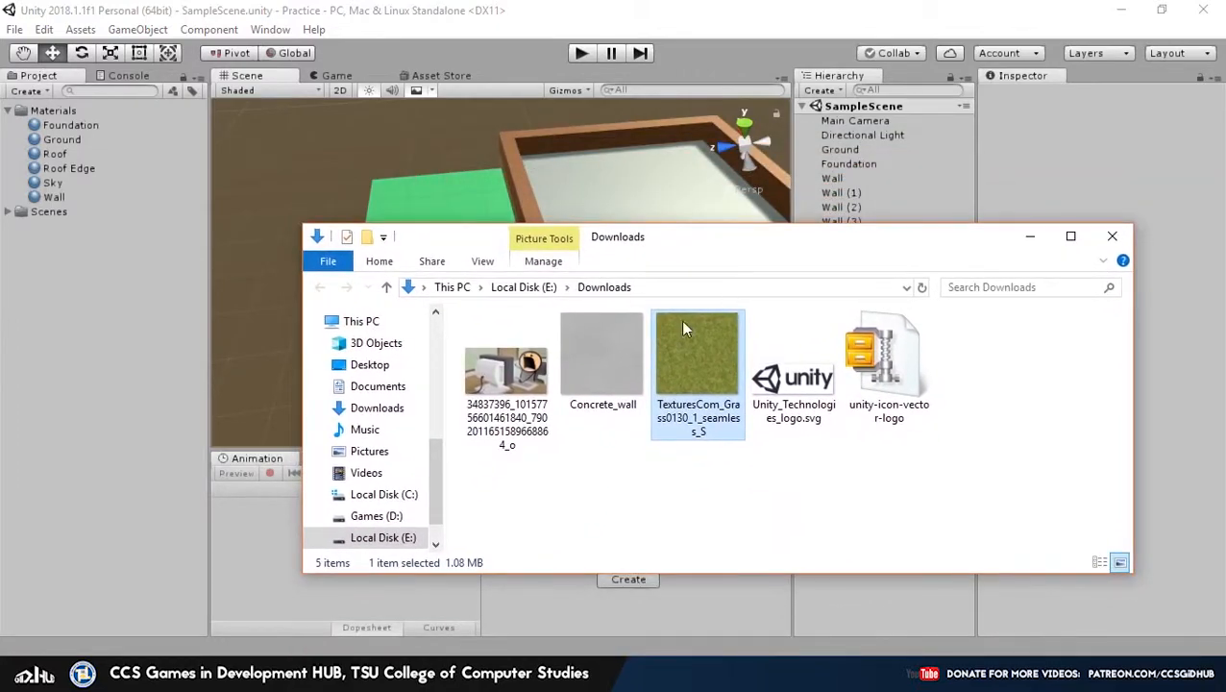
{"action": "right_click", "coordinate": [76, 238]}
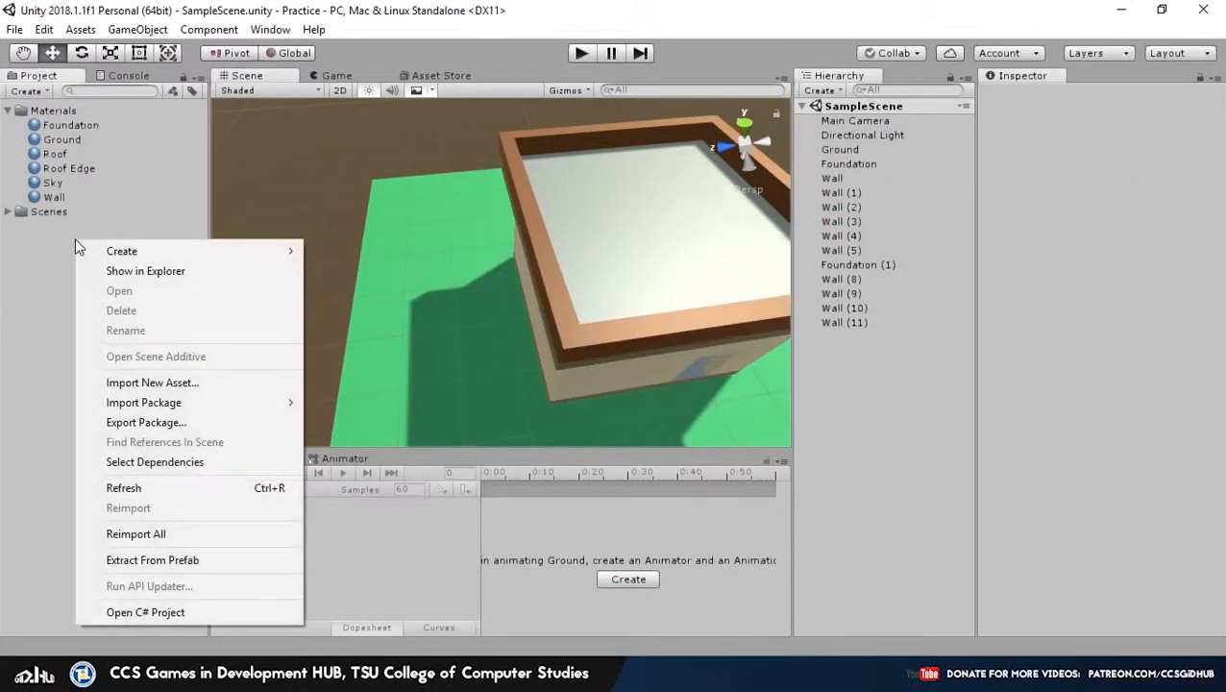
{"action": "mouse_move", "coordinate": [113, 251]}
{"action": "left_click", "coordinate": [377, 76]}
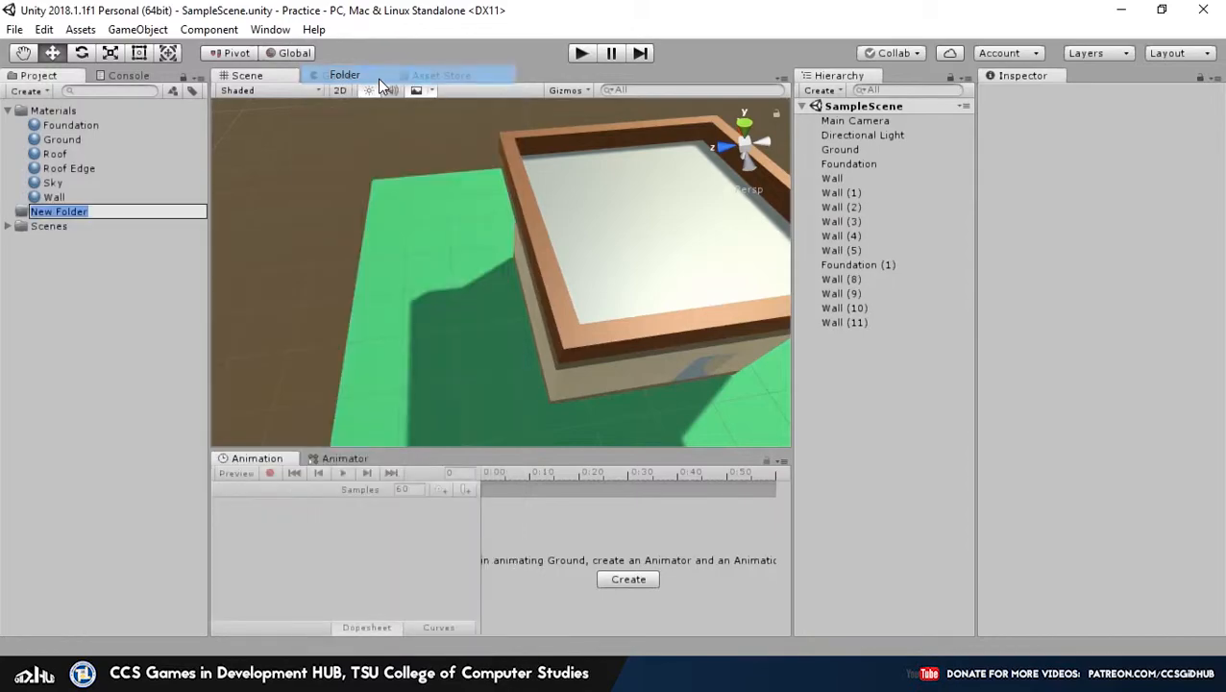
{"action": "type", "text": "Textures"}
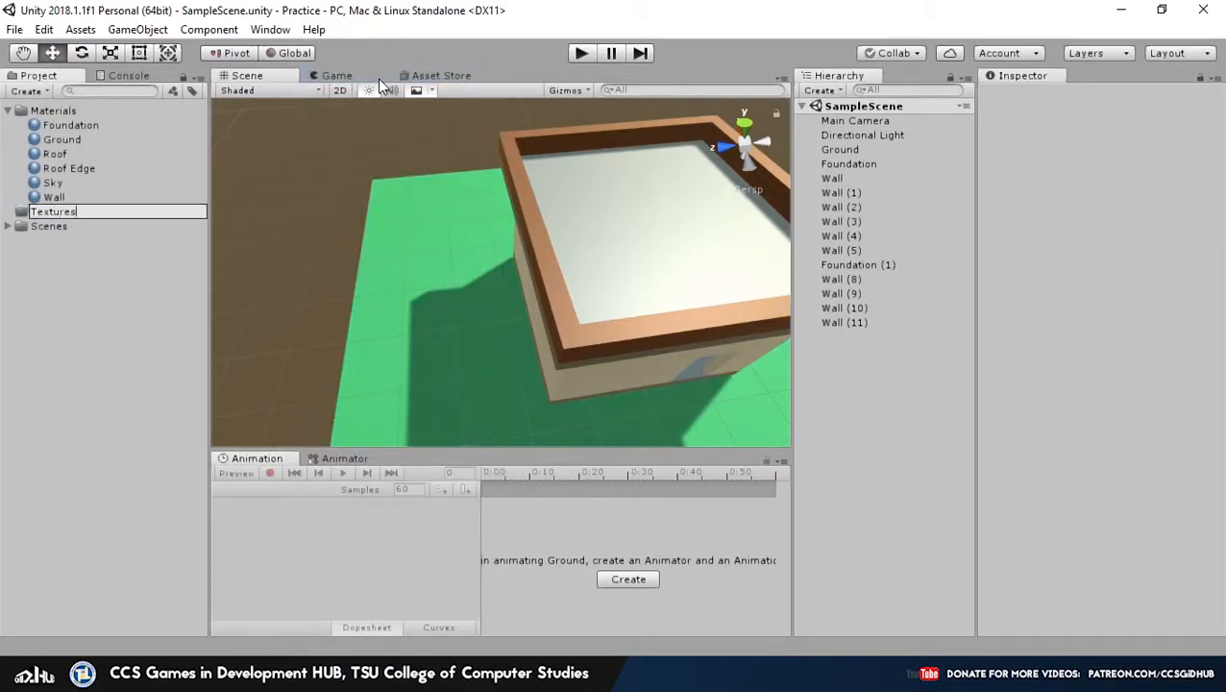
{"action": "key", "text": "Return"}
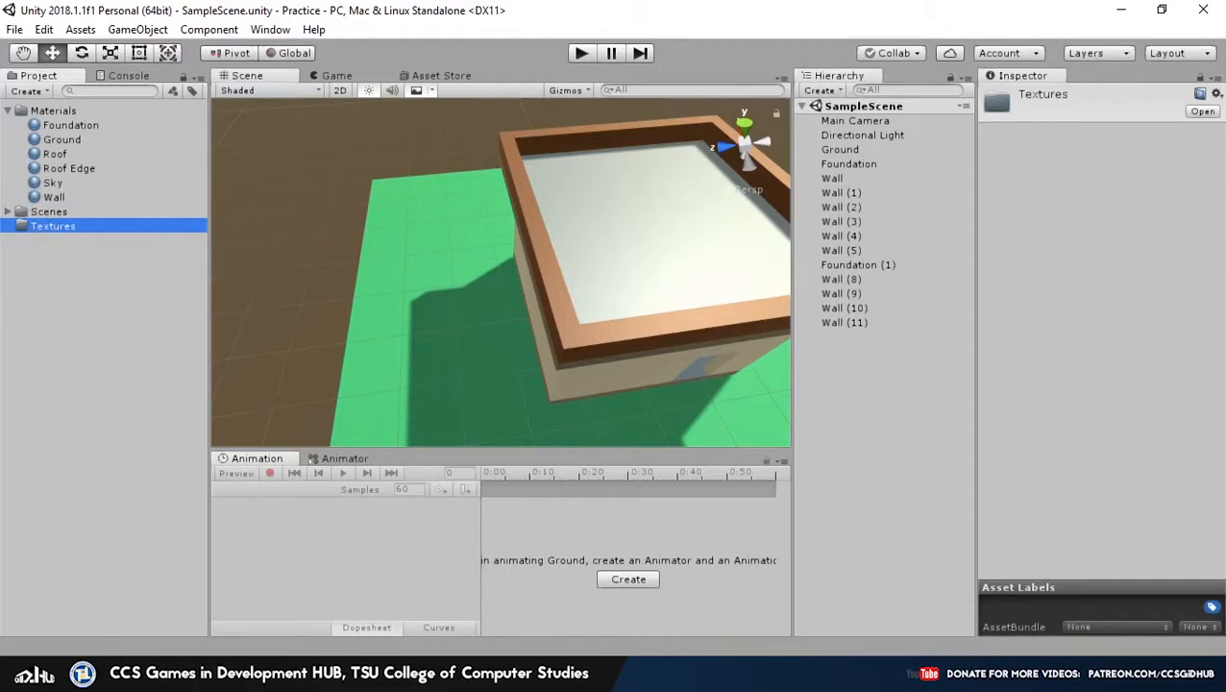
Import TexturesCom_Grass0130_1_seamless_S.jpg from Downloads into the Textures folder
{"action": "mouse_move", "coordinate": [286, 677]}
{"action": "left_click", "coordinate": [375, 614]}
{"action": "left_click_drag", "start_coordinate": [715, 412], "coordinate": [174, 227]}
{"action": "left_click", "coordinate": [576, 8]}
{"action": "right_click_drag", "start_coordinate": [588, 259], "coordinate": [457, 324]}
Expand the Textures folder and inspect the grass texture's import settings
{"action": "left_click", "coordinate": [8, 226]}
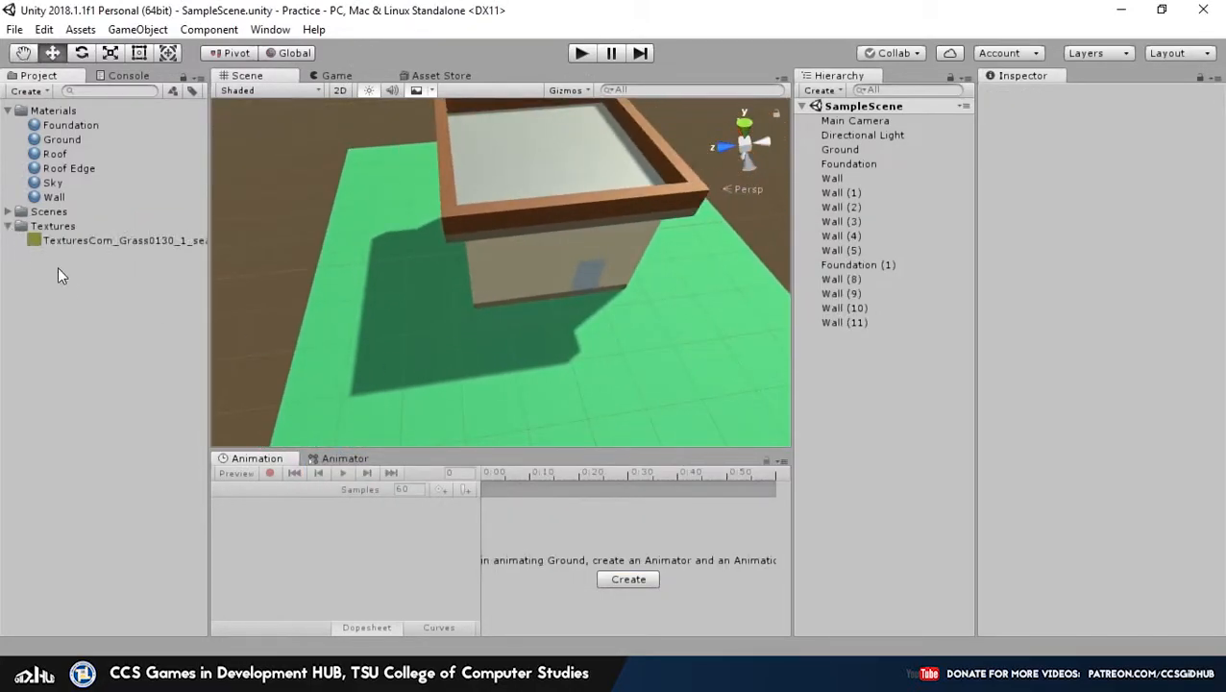
{"action": "left_click", "coordinate": [102, 243]}
{"action": "right_click_drag", "start_coordinate": [391, 352], "coordinate": [671, 338]}
{"action": "scroll", "coordinate": [577, 314], "scroll_direction": "up", "scroll_amount": 3}
{"action": "scroll", "coordinate": [465, 324], "scroll_direction": "down", "scroll_amount": 6}
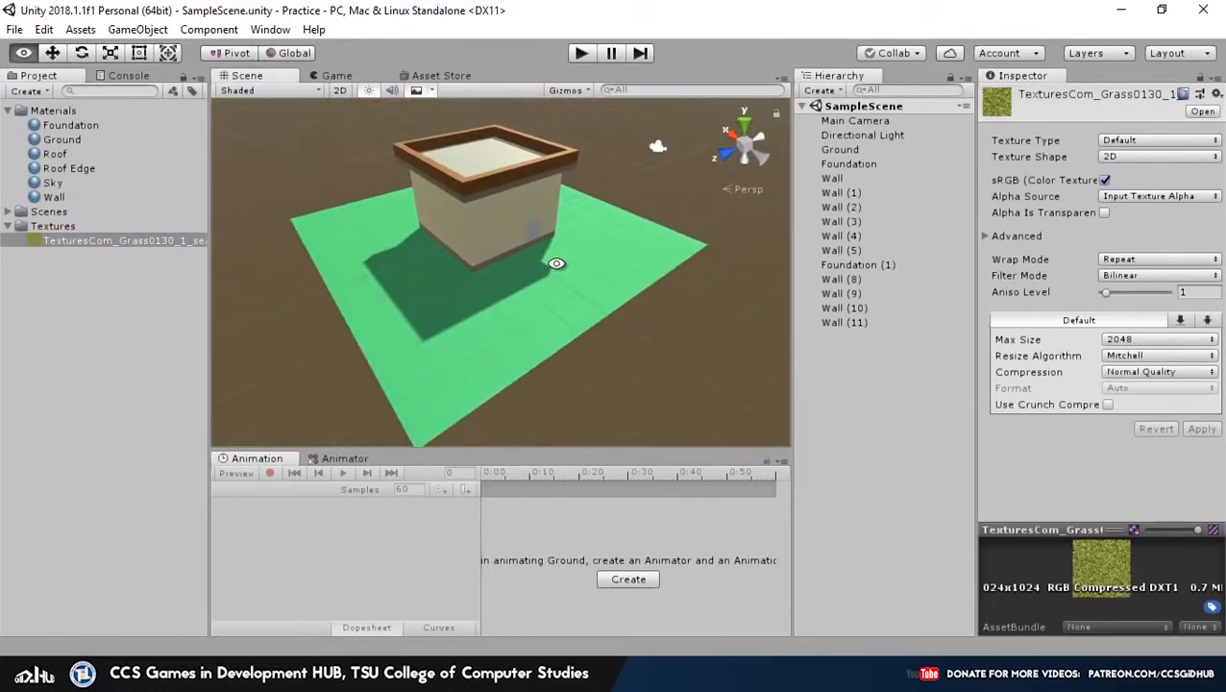
{"action": "scroll", "coordinate": [579, 317], "scroll_direction": "up", "scroll_amount": 2}
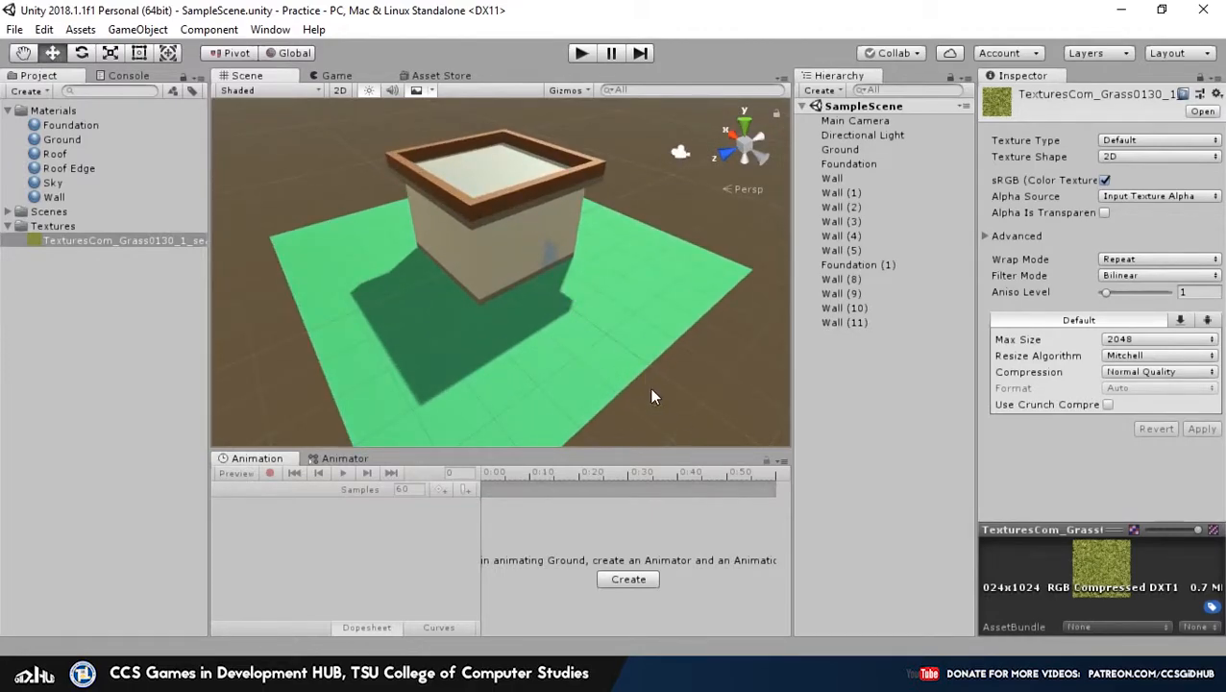
Select the Ground plane and expand its material's Main Maps in the Inspector
{"action": "left_click", "coordinate": [594, 356]}
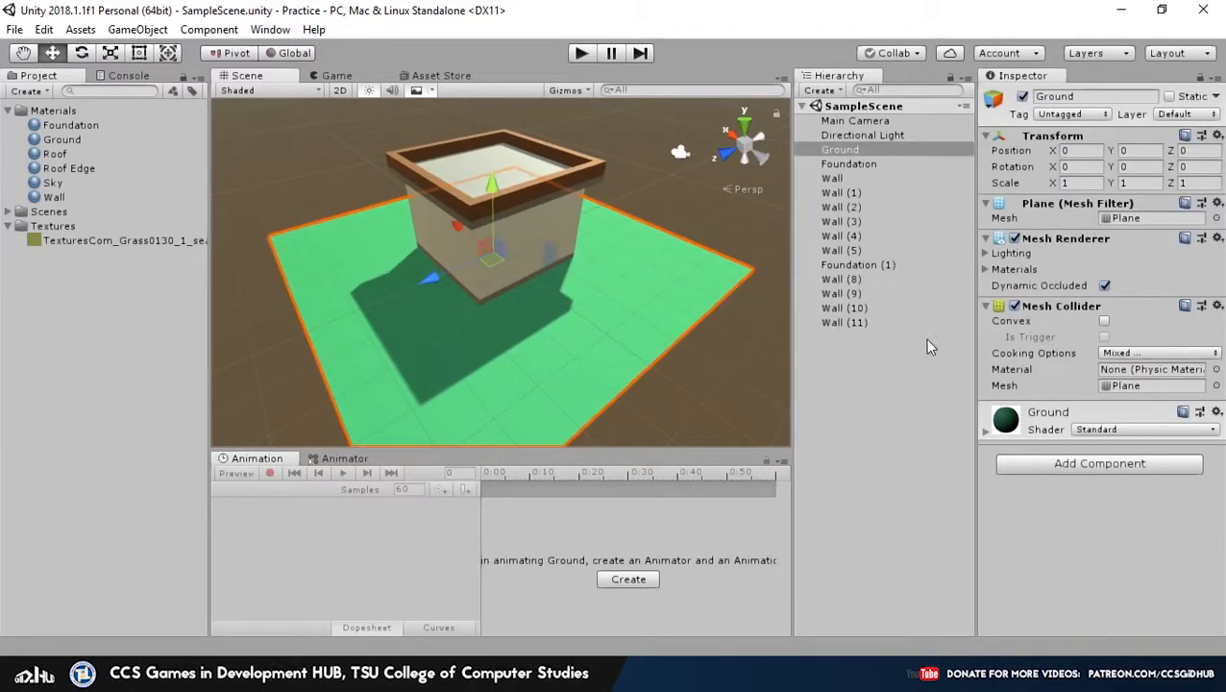
{"action": "left_click", "coordinate": [985, 432]}
{"action": "scroll", "coordinate": [1005, 425], "scroll_direction": "down", "scroll_amount": 4}
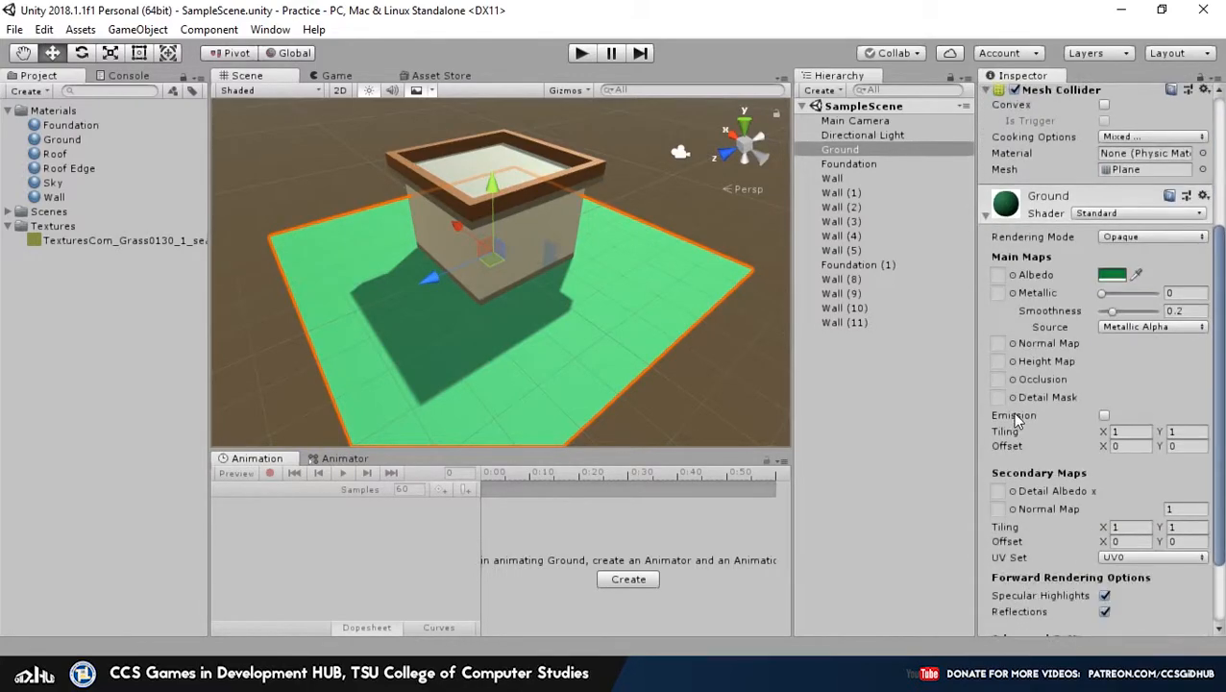
{"action": "scroll", "coordinate": [1023, 379], "scroll_direction": "down", "scroll_amount": 2}
{"action": "scroll", "coordinate": [1024, 370], "scroll_direction": "up", "scroll_amount": 3}
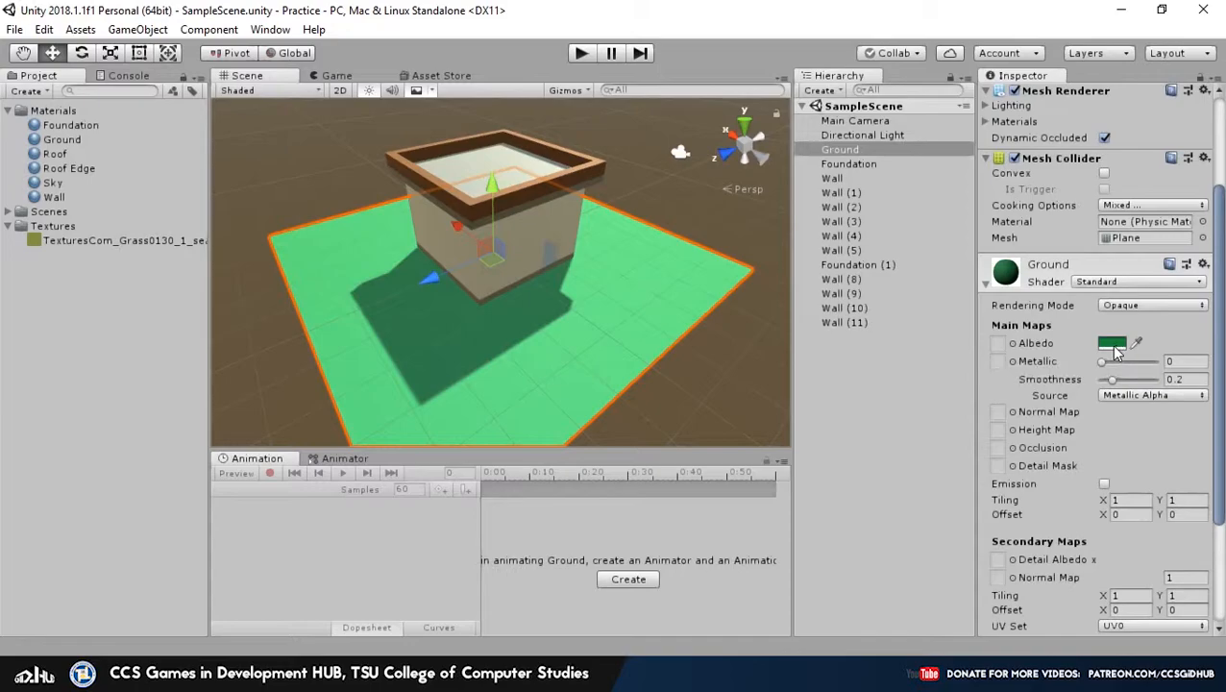
{"action": "scroll", "coordinate": [616, 322], "scroll_direction": "up", "scroll_amount": 5}
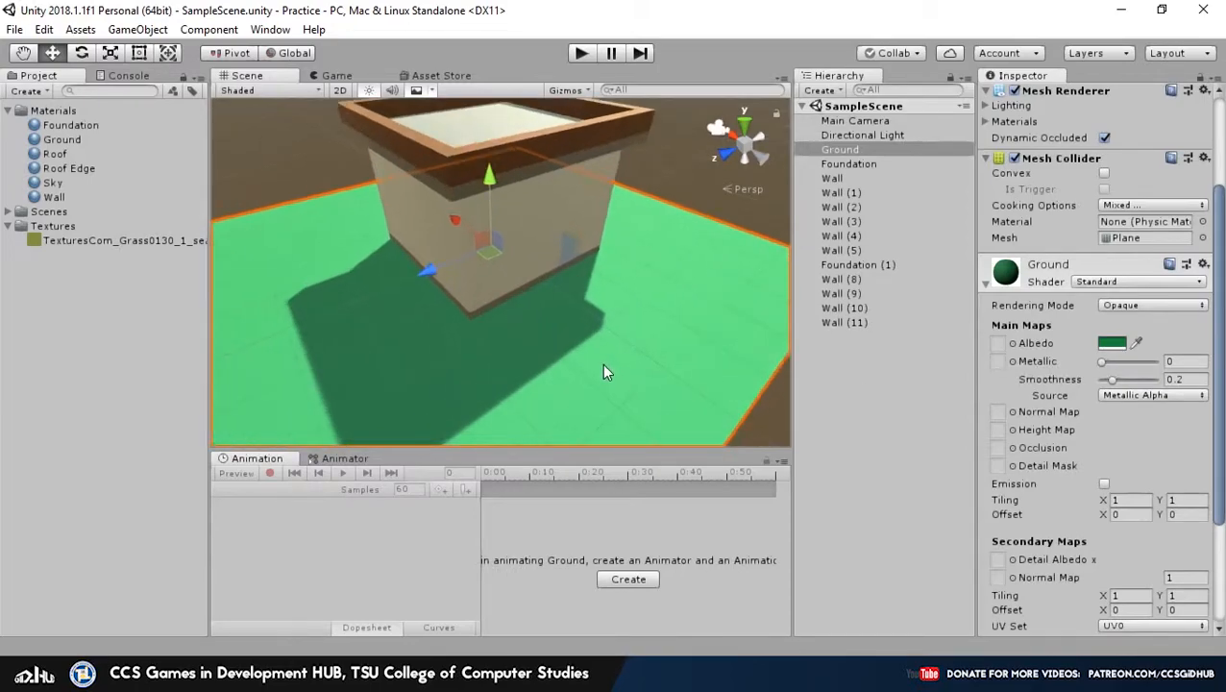
{"action": "scroll", "coordinate": [657, 318], "scroll_direction": "down", "scroll_amount": 6}
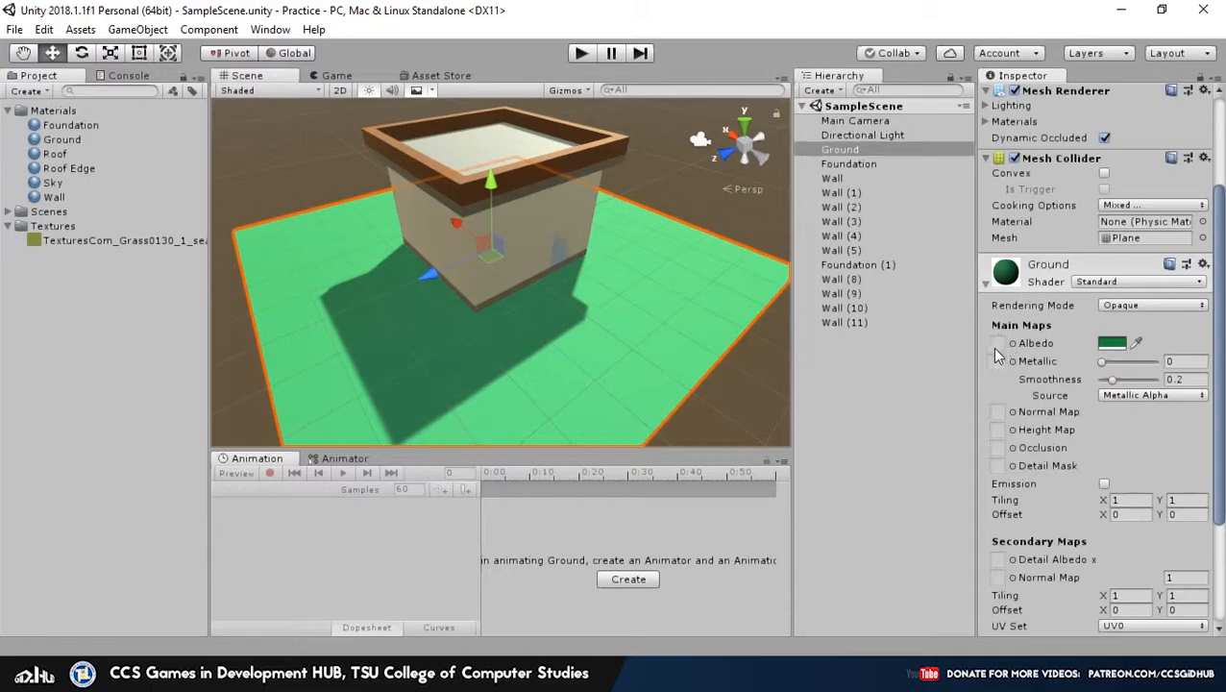
Assign the grass texture to the Ground material's Albedo map
{"action": "left_click_drag", "start_coordinate": [85, 243], "coordinate": [768, 385]}
{"action": "left_click_drag", "start_coordinate": [982, 340], "coordinate": [995, 343]}
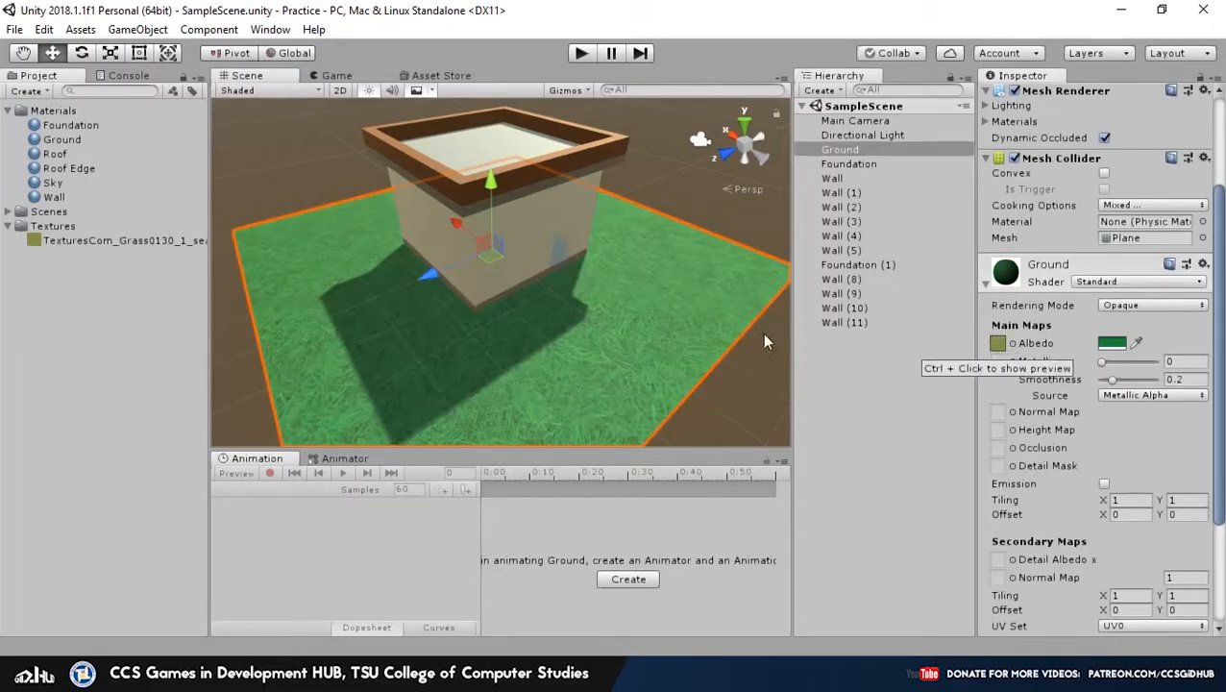
{"action": "left_click_drag", "start_coordinate": [684, 367], "coordinate": [711, 341], "text": "alt"}
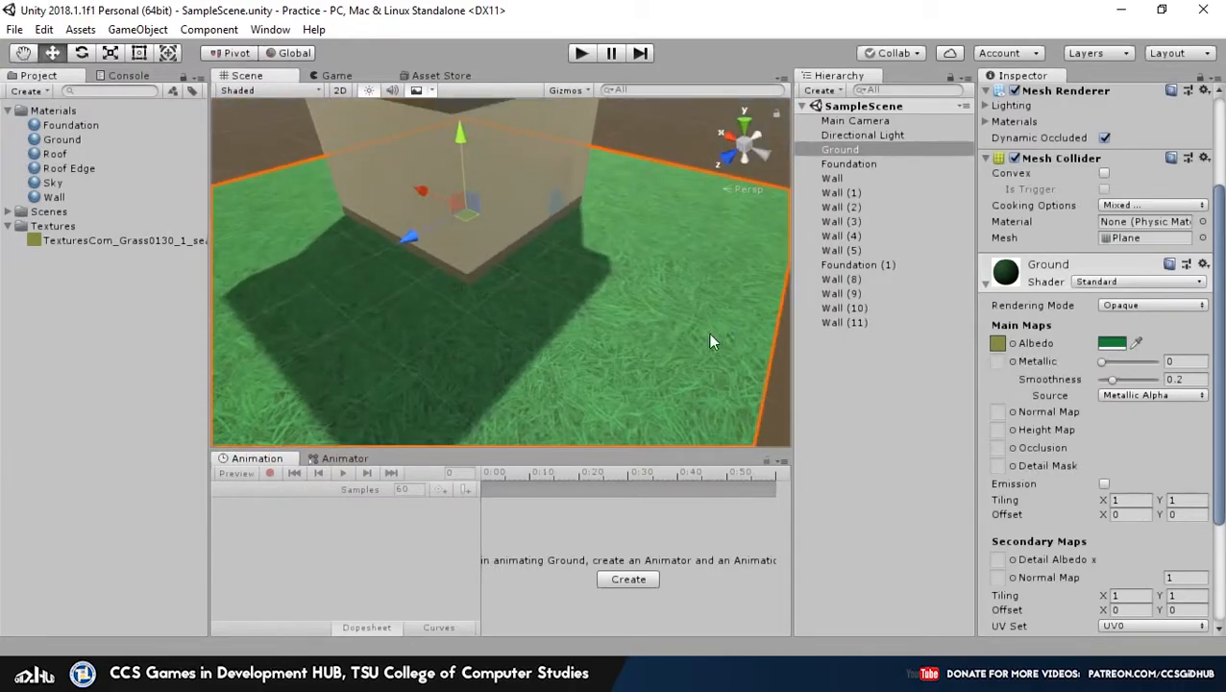
{"action": "left_click", "coordinate": [1111, 344]}
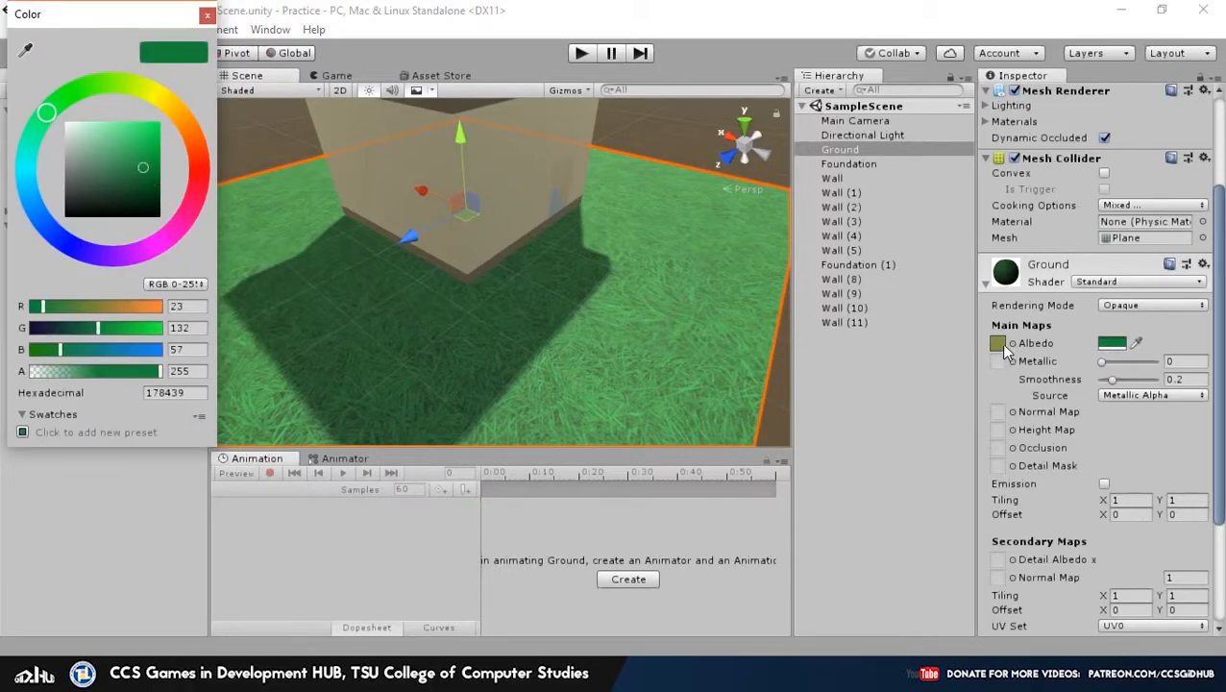
{"action": "scroll", "coordinate": [648, 281], "scroll_direction": "down", "scroll_amount": 8}
{"action": "left_click", "coordinate": [574, 252], "text": "alt"}
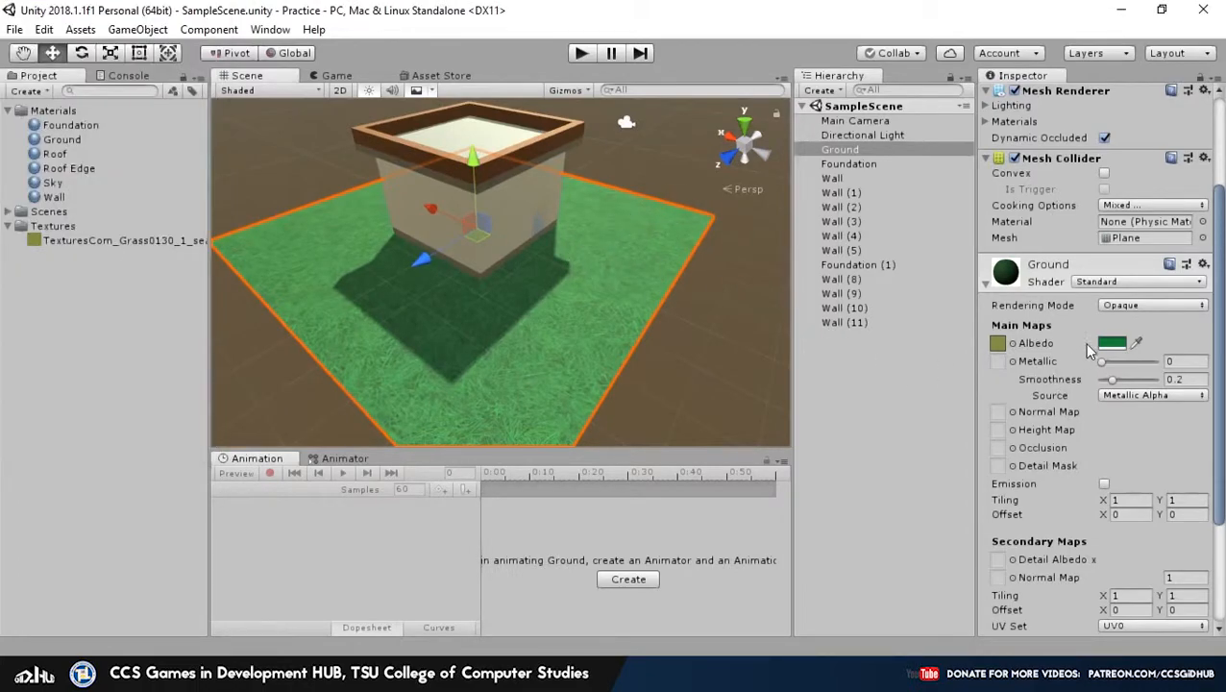
Try a white albedo tint and adjust the Ground material's smoothness
{"action": "left_click", "coordinate": [1111, 344]}
{"action": "left_click_drag", "start_coordinate": [118, 191], "coordinate": [21, 121]}
{"action": "scroll", "coordinate": [653, 307], "scroll_direction": "up", "scroll_amount": 3}
{"action": "left_click", "coordinate": [709, 320], "text": "alt"}
{"action": "left_click_drag", "start_coordinate": [712, 271], "coordinate": [585, 344], "text": "alt"}
{"action": "scroll", "coordinate": [586, 344], "scroll_direction": "up", "scroll_amount": 5}
{"action": "mouse_move", "coordinate": [1112, 379]}
{"action": "left_mouse_down"}
{"action": "mouse_move", "coordinate": [1131, 387]}
{"action": "mouse_move", "coordinate": [1102, 387]}
{"action": "left_mouse_up"}
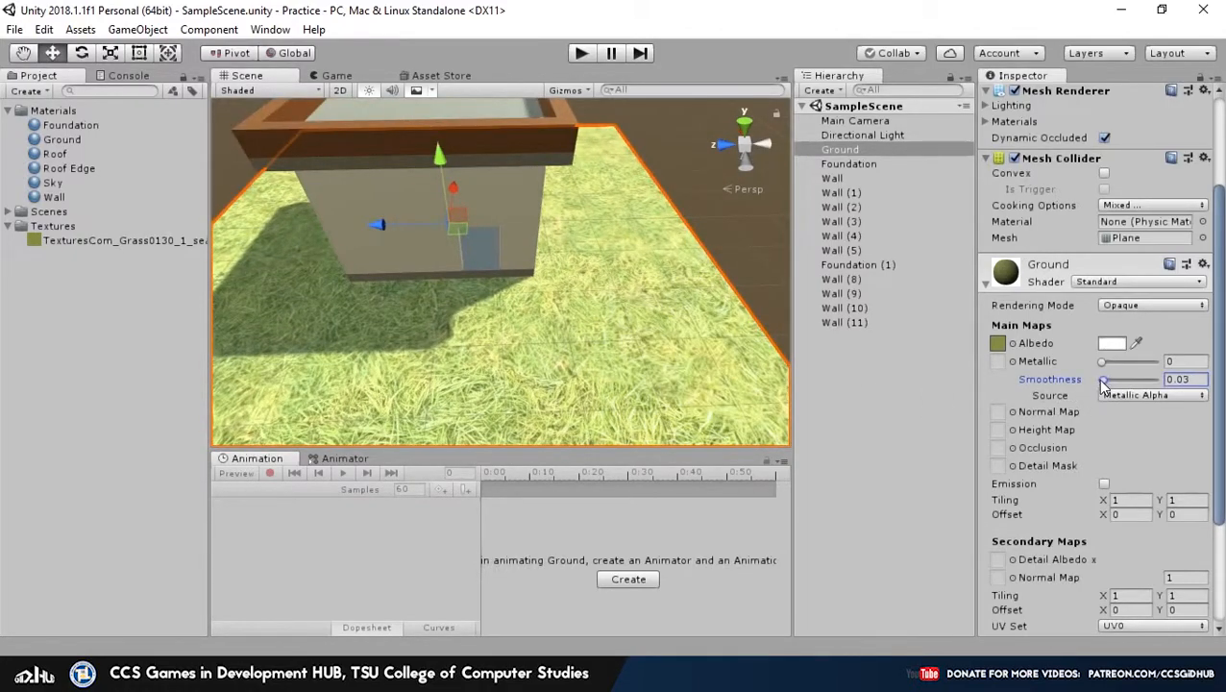
{"action": "left_click", "coordinate": [1110, 346]}
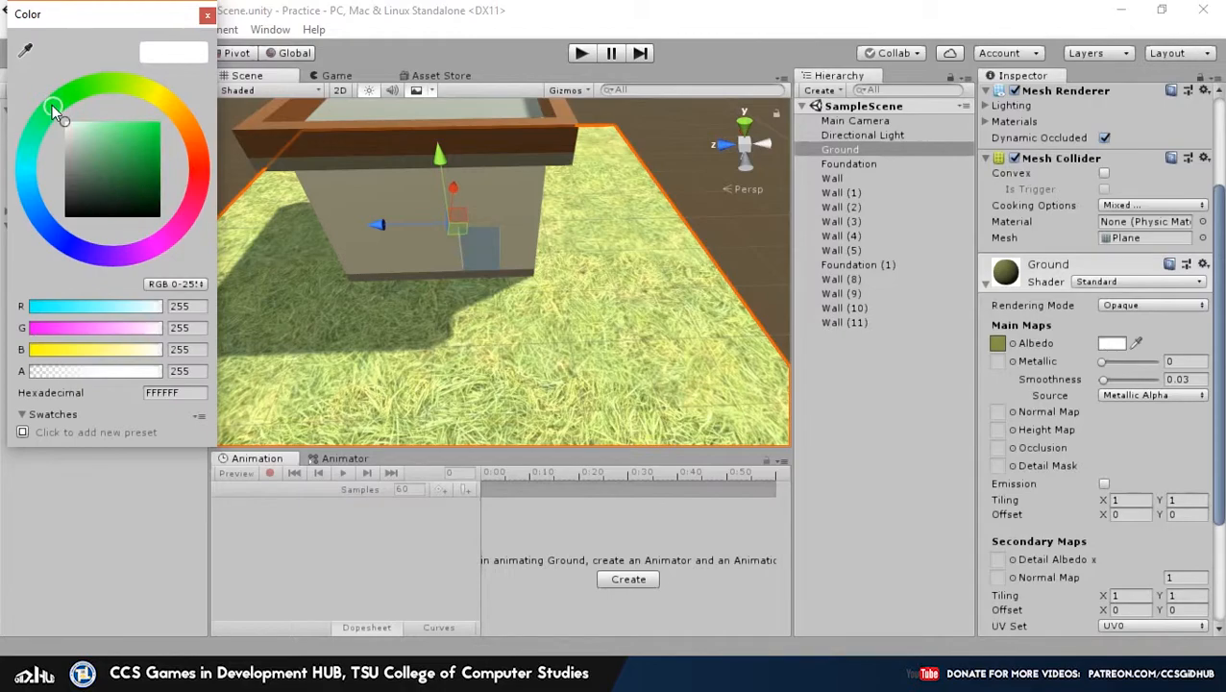
{"action": "left_click", "coordinate": [207, 14]}
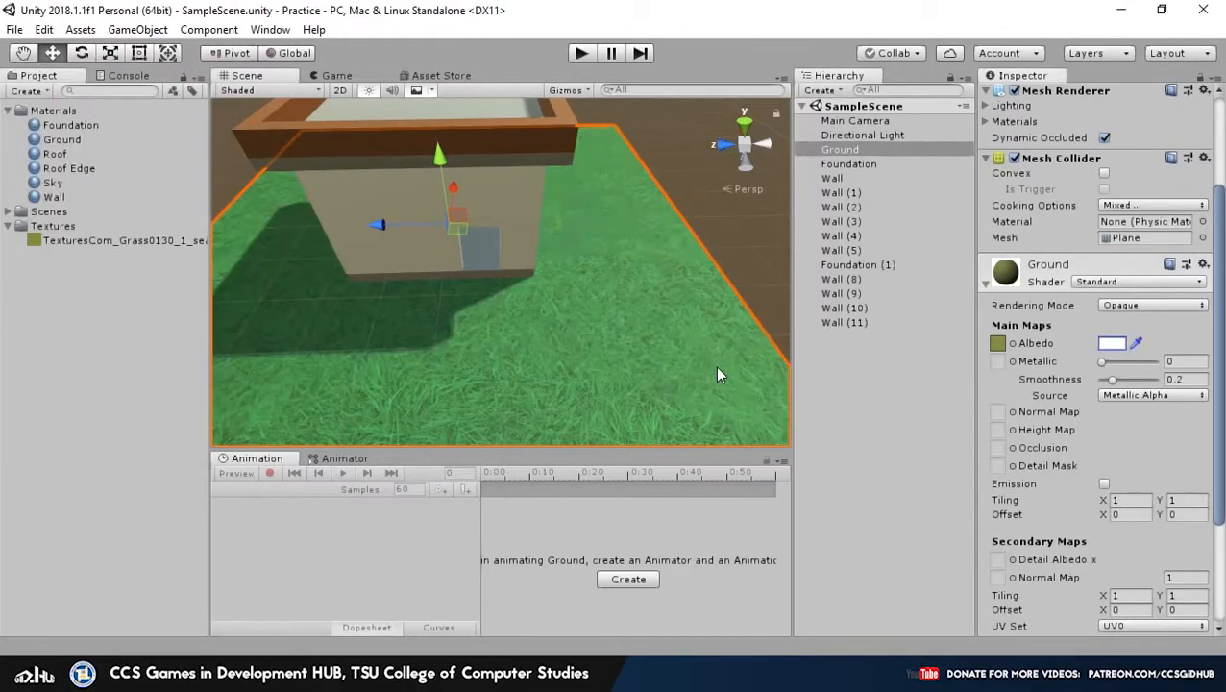
{"action": "left_click_drag", "start_coordinate": [410, 331], "coordinate": [641, 380], "text": "alt"}
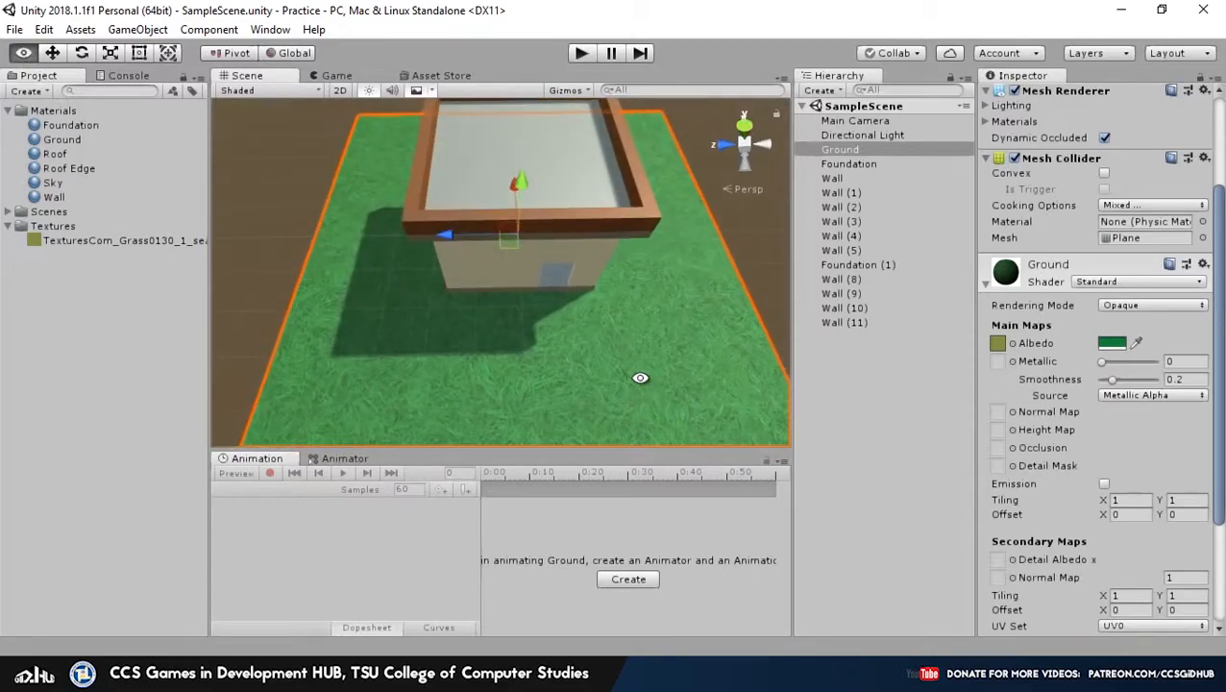
{"action": "scroll", "coordinate": [594, 391], "scroll_direction": "up", "scroll_amount": 6, "text": "alt"}
{"action": "middle_click_drag", "start_coordinate": [605, 385], "coordinate": [642, 306]}
{"action": "scroll", "coordinate": [583, 333], "scroll_direction": "down", "scroll_amount": 8, "text": "alt"}
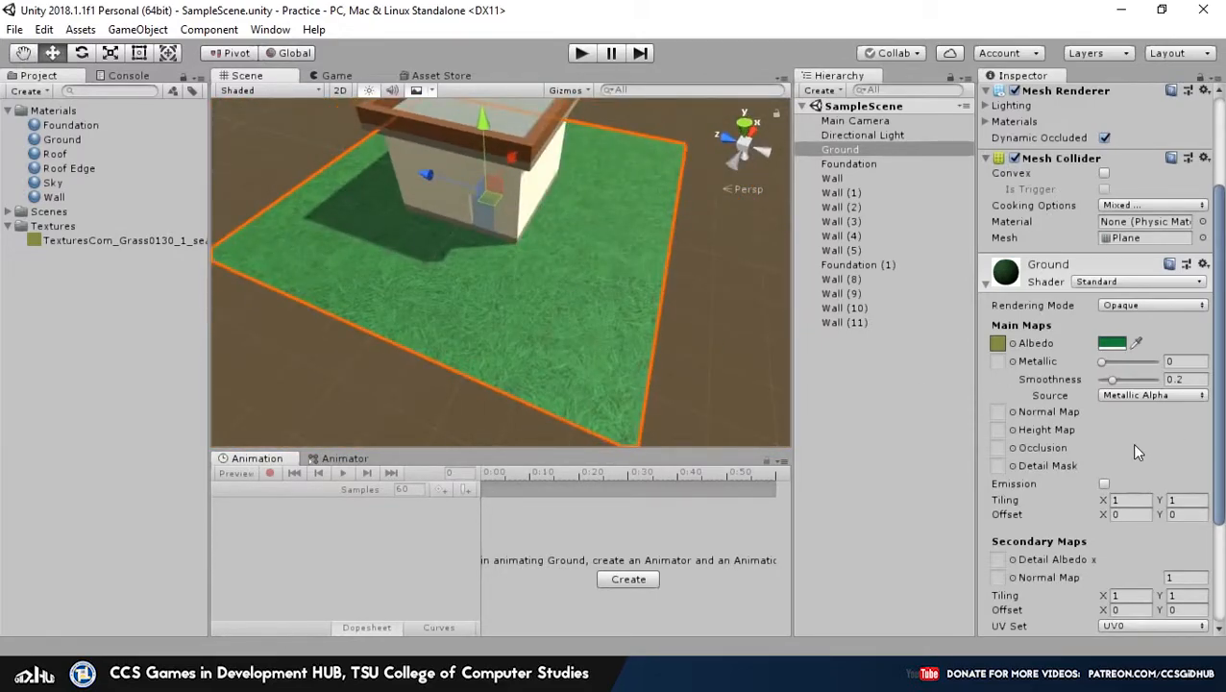
{"action": "left_click_drag", "start_coordinate": [599, 270], "coordinate": [518, 278], "text": "alt"}
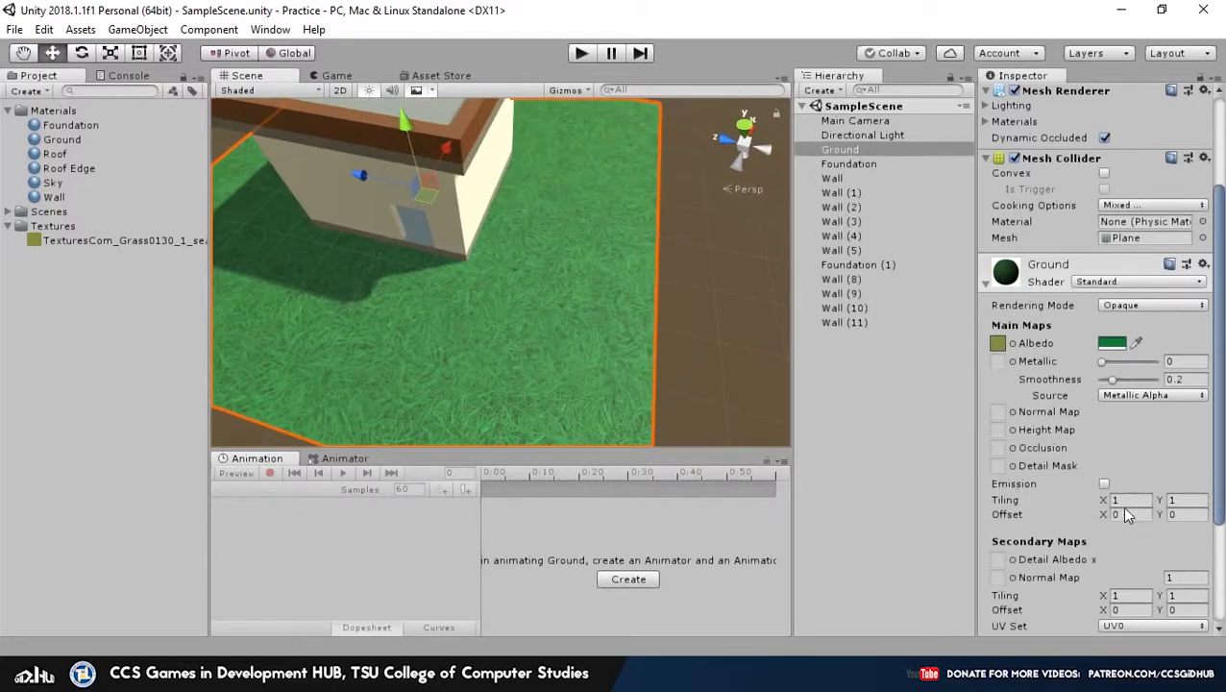
{"action": "left_click_drag", "start_coordinate": [667, 389], "coordinate": [731, 358], "text": "alt"}
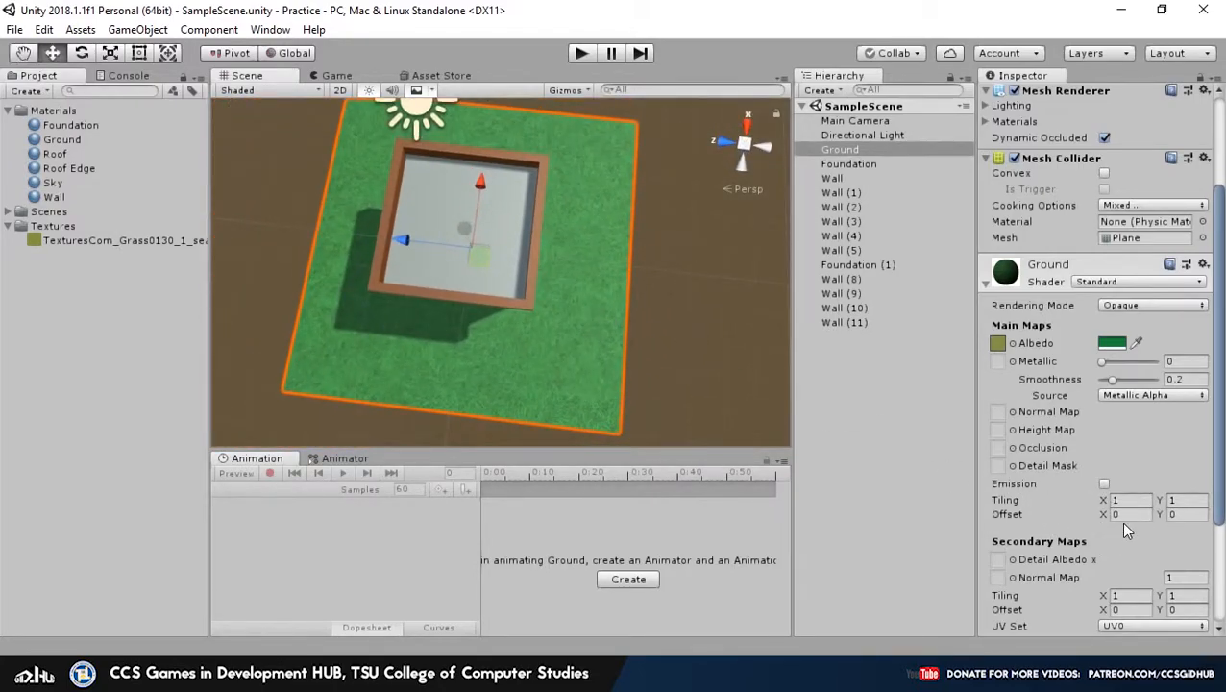
{"action": "scroll", "coordinate": [611, 351], "scroll_direction": "up", "scroll_amount": 8, "text": "alt"}
{"action": "middle_click_drag", "start_coordinate": [596, 333], "coordinate": [689, 305], "text": "alt"}
{"action": "middle_click_drag", "start_coordinate": [580, 309], "coordinate": [601, 348], "text": "alt"}
{"action": "scroll", "coordinate": [591, 351], "scroll_direction": "up", "scroll_amount": 7, "text": "alt"}
{"action": "scroll", "coordinate": [591, 351], "scroll_direction": "down", "scroll_amount": 10, "text": "alt"}
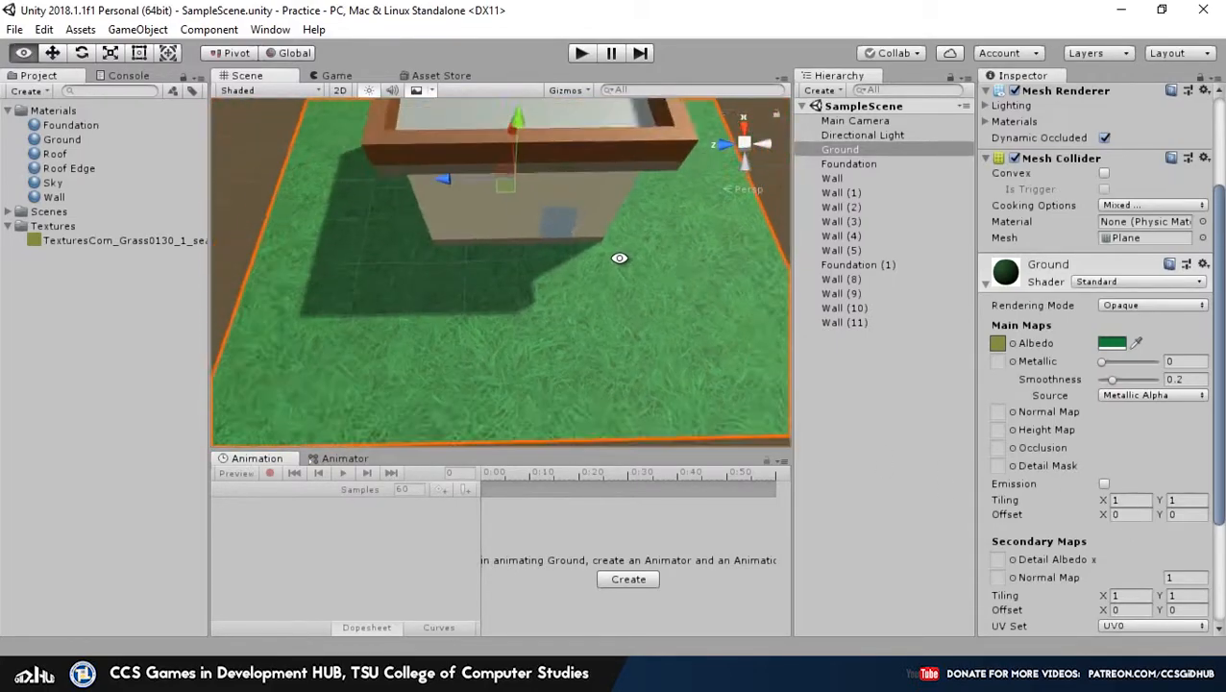
{"action": "left_click_drag", "start_coordinate": [619, 308], "coordinate": [629, 353], "text": "alt"}
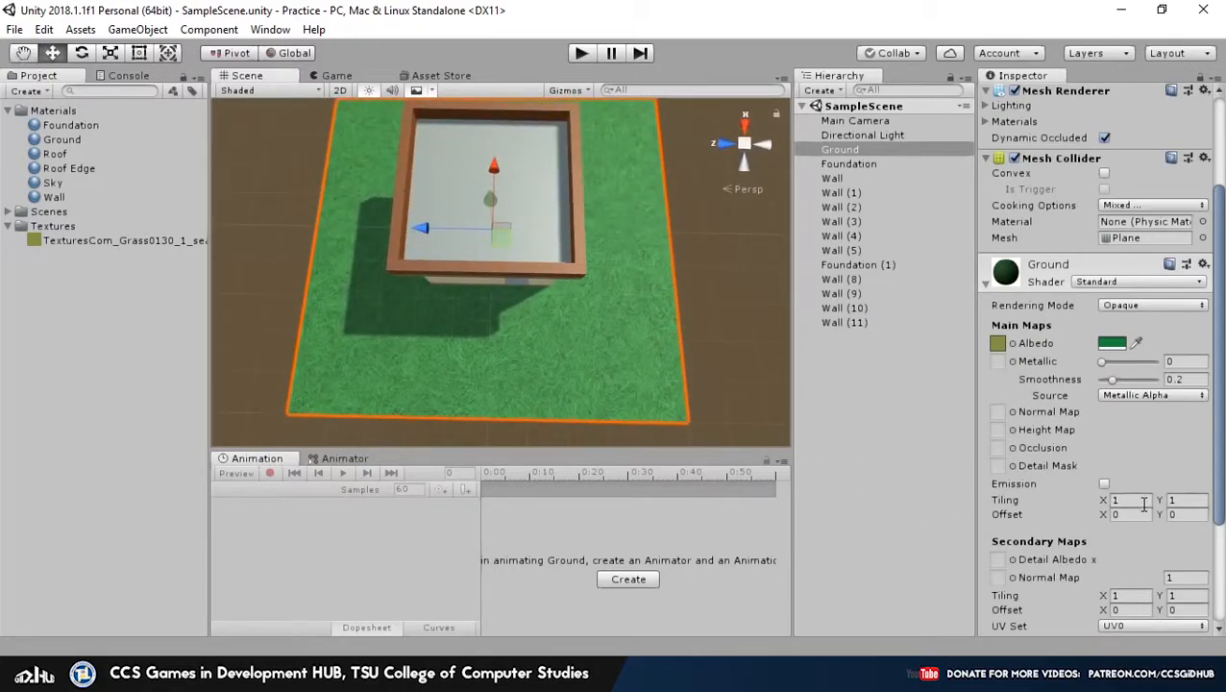
{"action": "right_click_drag", "start_coordinate": [576, 305], "coordinate": [656, 287], "text": "alt"}
Set the Ground material's Tiling X and Y to 8 and check the grass tiling
{"action": "type", "text": "2"}
{"action": "left_click_drag", "start_coordinate": [720, 415], "coordinate": [658, 377], "text": "alt"}
{"action": "type", "text": "2"}
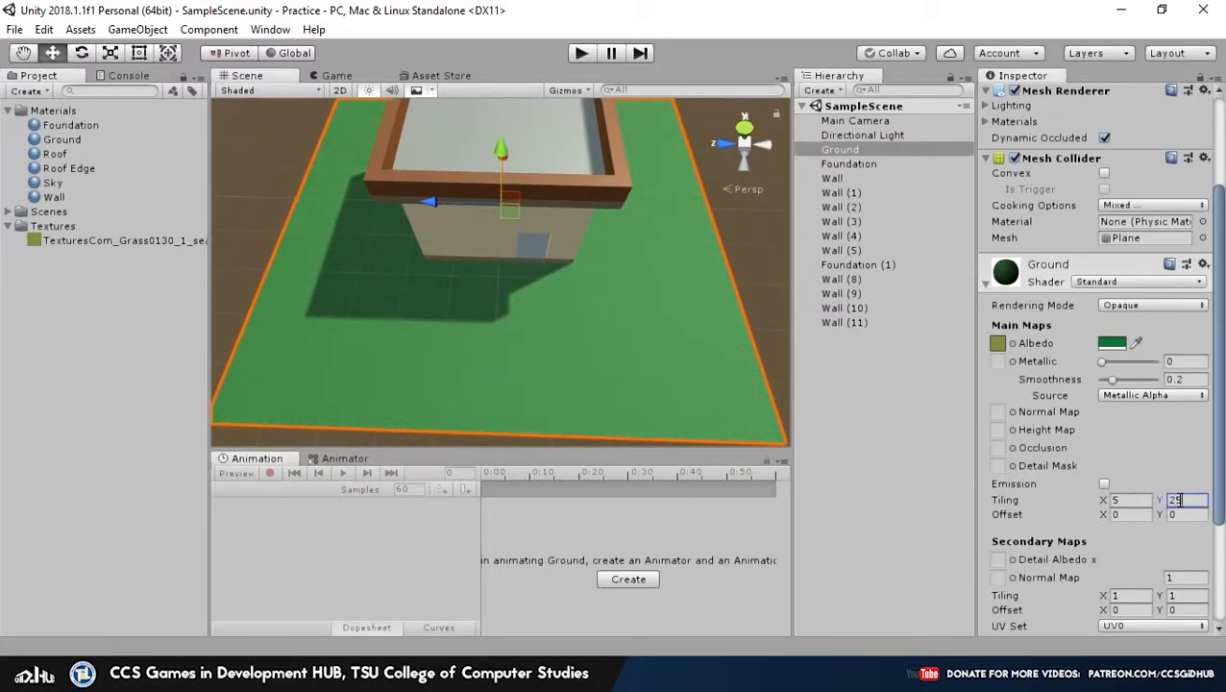
{"action": "left_click_drag", "start_coordinate": [676, 384], "coordinate": [669, 299], "text": "alt"}
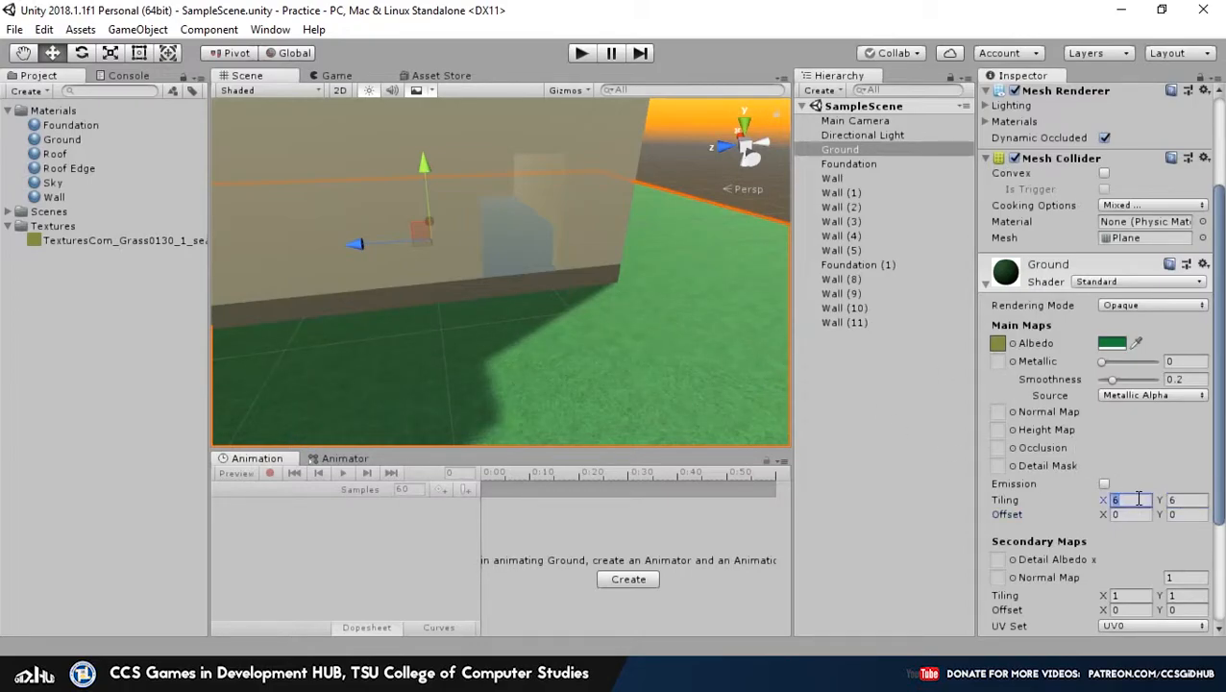
{"action": "mouse_move", "coordinate": [696, 346]}
{"action": "left_mouse_down", "text": "alt"}
{"action": "mouse_move", "coordinate": [626, 282]}
{"action": "mouse_move", "coordinate": [675, 290]}
{"action": "mouse_move", "coordinate": [629, 327]}
{"action": "mouse_move", "coordinate": [649, 314]}
{"action": "mouse_move", "coordinate": [695, 350]}
{"action": "mouse_move", "coordinate": [648, 323]}
{"action": "mouse_move", "coordinate": [686, 369]}
{"action": "mouse_move", "coordinate": [655, 369]}
{"action": "mouse_move", "coordinate": [678, 350]}
{"action": "mouse_move", "coordinate": [629, 268]}
{"action": "mouse_move", "coordinate": [692, 346]}
{"action": "left_mouse_up", "text": "alt"}
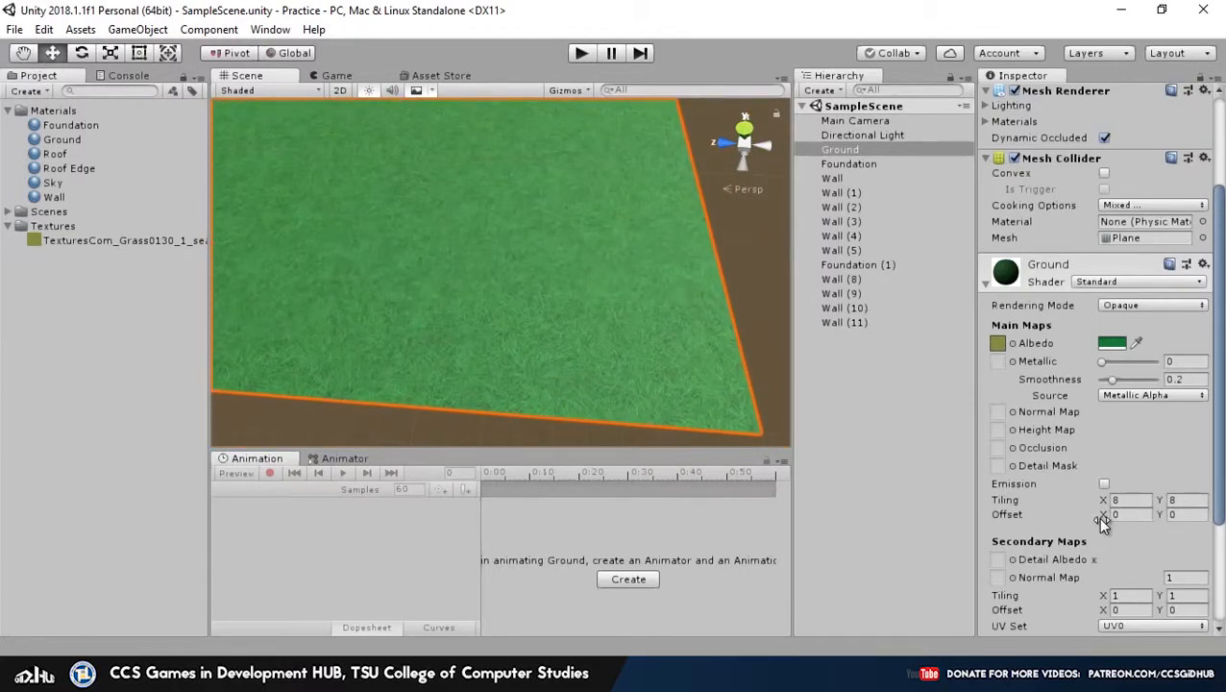
Scrub the grass Offset X and back toward zero, then move in to the building's wall
{"action": "mouse_move", "coordinate": [1104, 517]}
{"action": "left_mouse_down"}
{"action": "mouse_move", "coordinate": [1129, 516]}
{"action": "mouse_move", "coordinate": [1098, 516]}
{"action": "left_mouse_up"}
{"action": "left_click_drag", "start_coordinate": [613, 307], "coordinate": [579, 286], "text": "alt"}
{"action": "left_click_drag", "start_coordinate": [640, 354], "coordinate": [677, 509], "text": "alt"}
{"action": "scroll", "coordinate": [638, 252], "scroll_direction": "down", "scroll_amount": 4, "text": "alt"}
{"action": "scroll", "coordinate": [646, 322], "scroll_direction": "down", "scroll_amount": 4, "text": "alt"}
{"action": "left_click_drag", "start_coordinate": [646, 322], "coordinate": [509, 329], "text": "alt"}
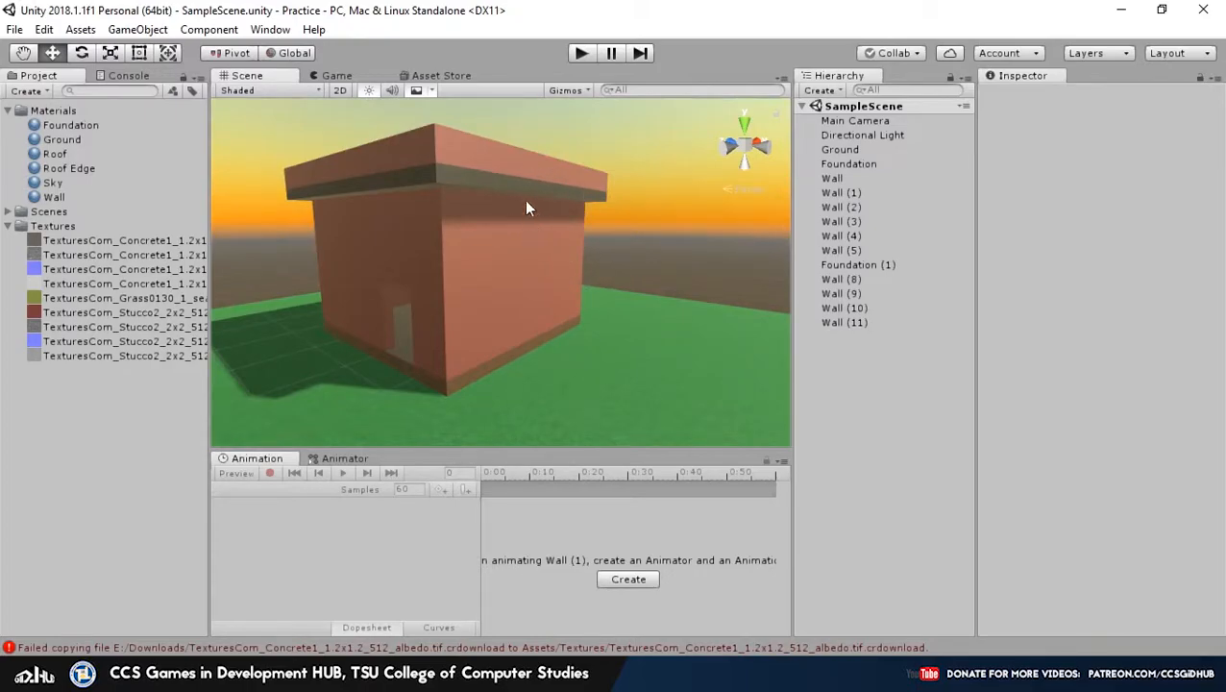
Select Wall (1) in the Scene view and scroll the Inspector to its Wall material's Main Maps
{"action": "left_click_drag", "start_coordinate": [557, 201], "coordinate": [663, 199], "text": "alt"}
{"action": "scroll", "coordinate": [560, 234], "scroll_direction": "up", "scroll_amount": 4}
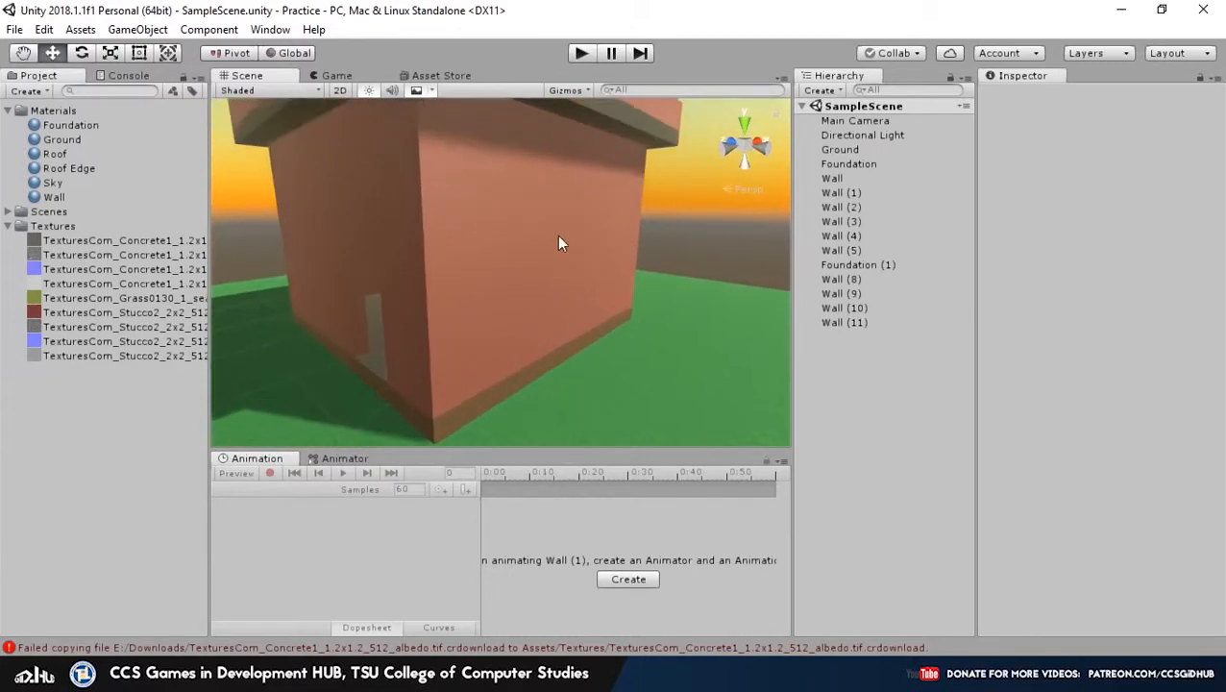
{"action": "left_click", "coordinate": [543, 238]}
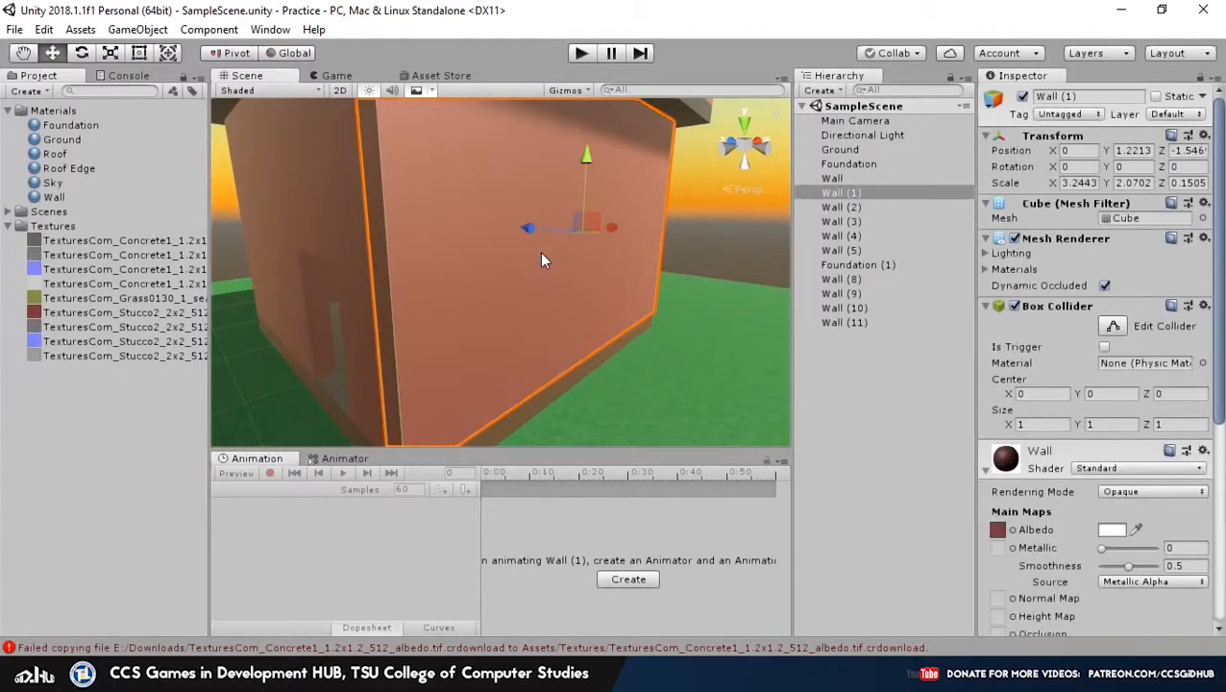
{"action": "scroll", "coordinate": [541, 256], "scroll_direction": "down", "scroll_amount": 3}
{"action": "left_click_drag", "start_coordinate": [634, 259], "coordinate": [669, 226], "text": "alt"}
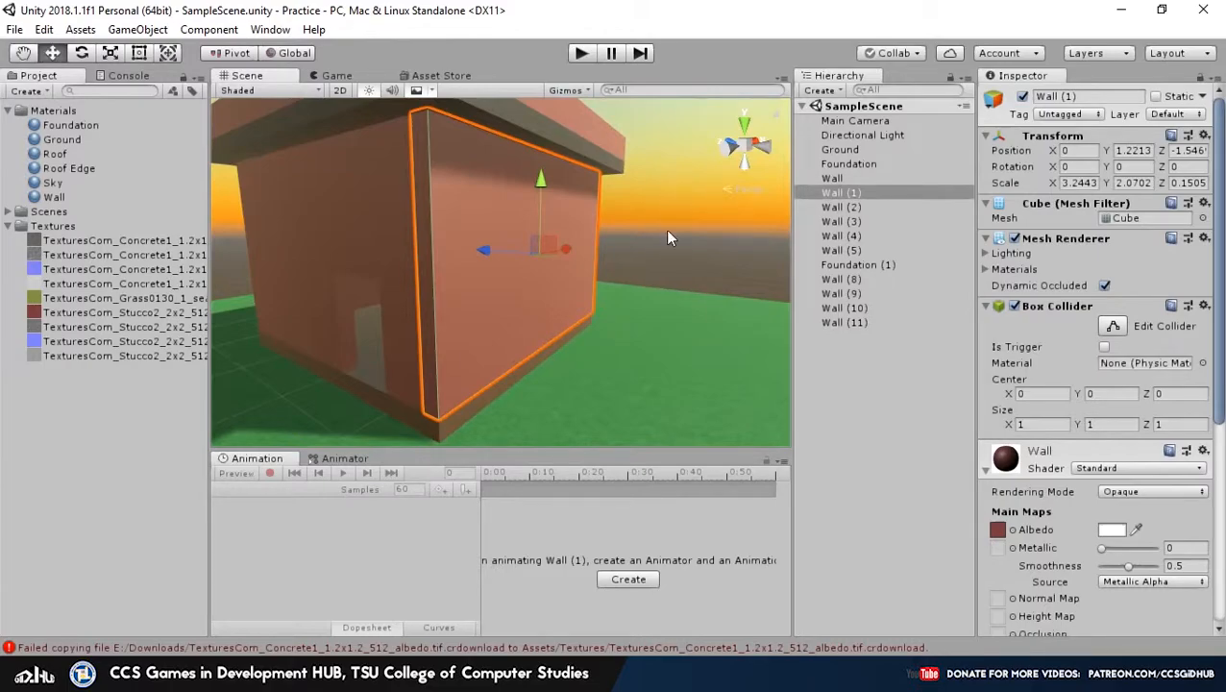
{"action": "left_click", "coordinate": [667, 243]}
{"action": "left_click_drag", "start_coordinate": [667, 243], "coordinate": [552, 226], "text": "alt"}
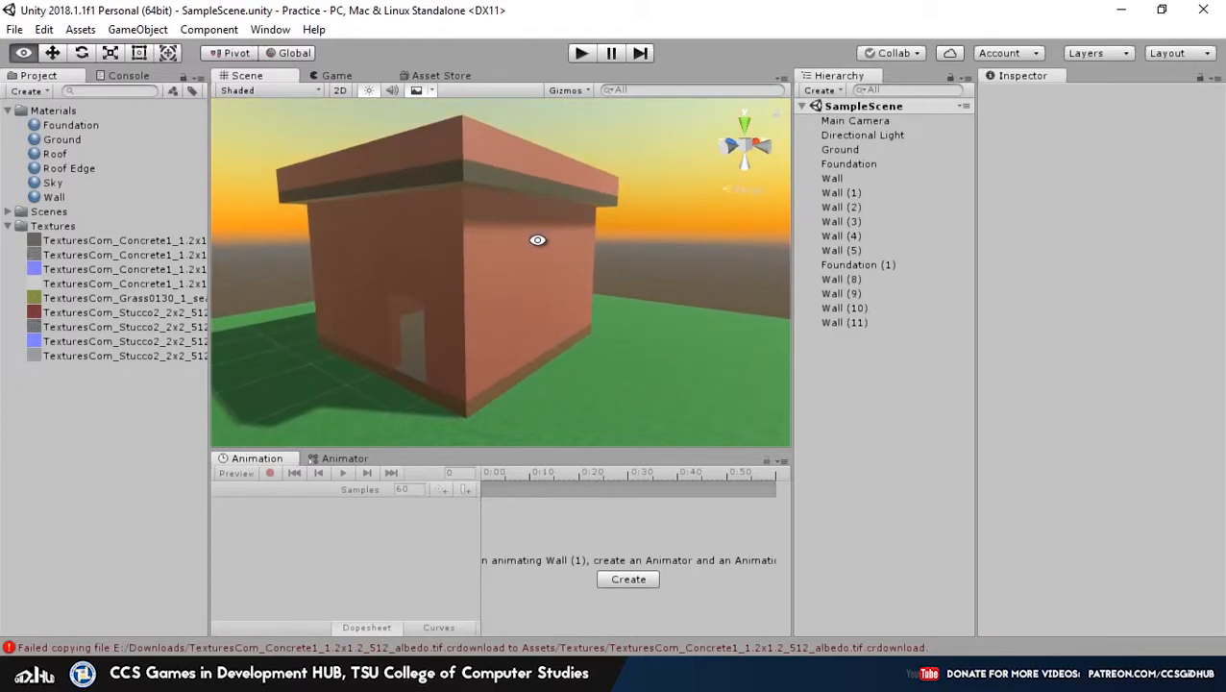
{"action": "scroll", "coordinate": [530, 287], "scroll_direction": "up", "scroll_amount": 3}
{"action": "left_click", "coordinate": [530, 287]}
{"action": "left_click_drag", "start_coordinate": [624, 307], "coordinate": [557, 293], "text": "alt"}
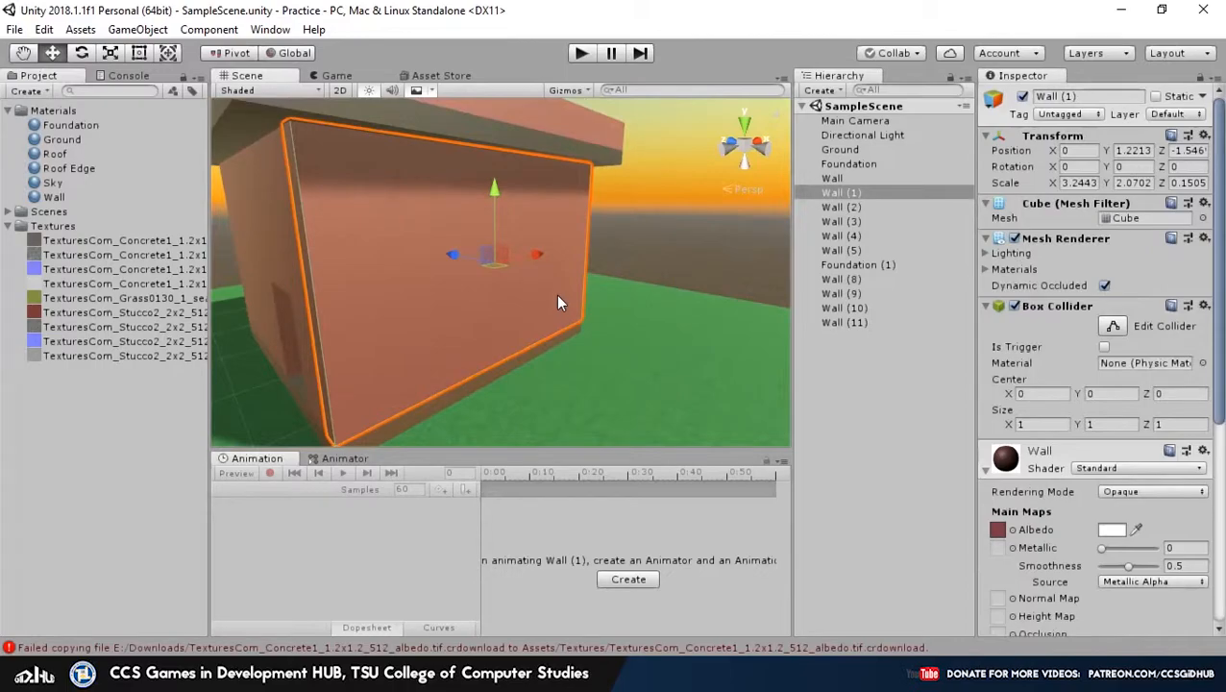
{"action": "left_click_drag", "start_coordinate": [536, 306], "coordinate": [459, 329], "text": "alt"}
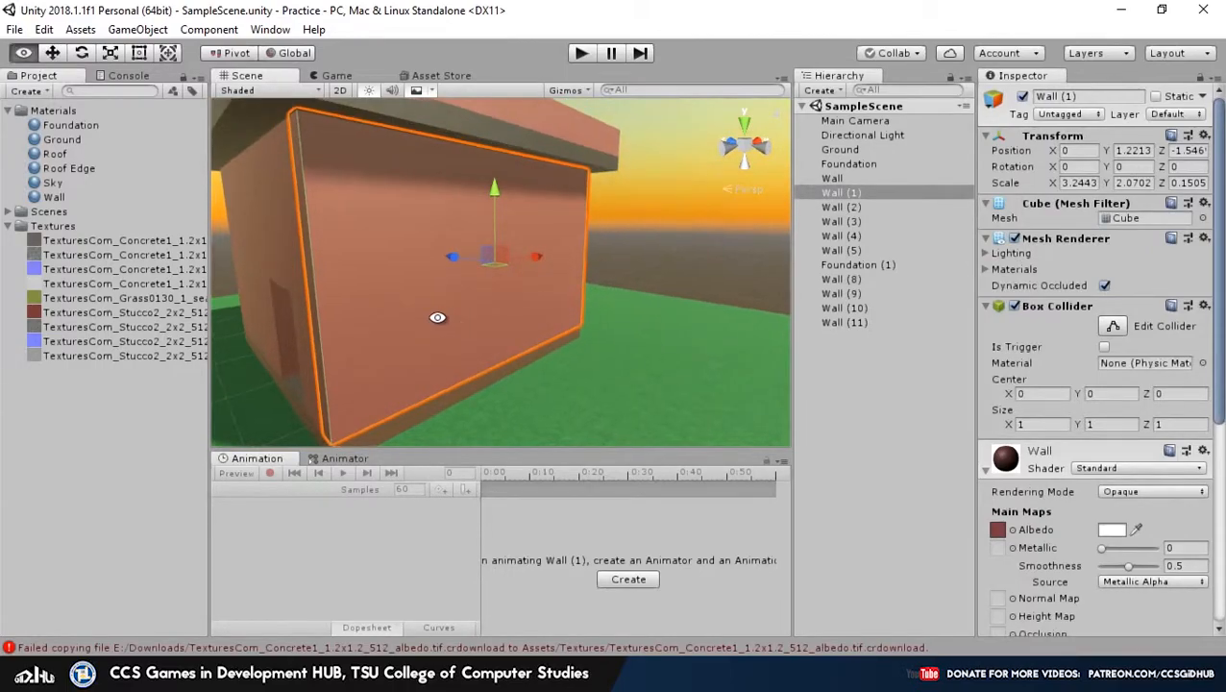
{"action": "left_click_drag", "start_coordinate": [385, 317], "coordinate": [630, 268], "text": "alt"}
{"action": "scroll", "coordinate": [1124, 356], "scroll_direction": "down", "scroll_amount": 10}
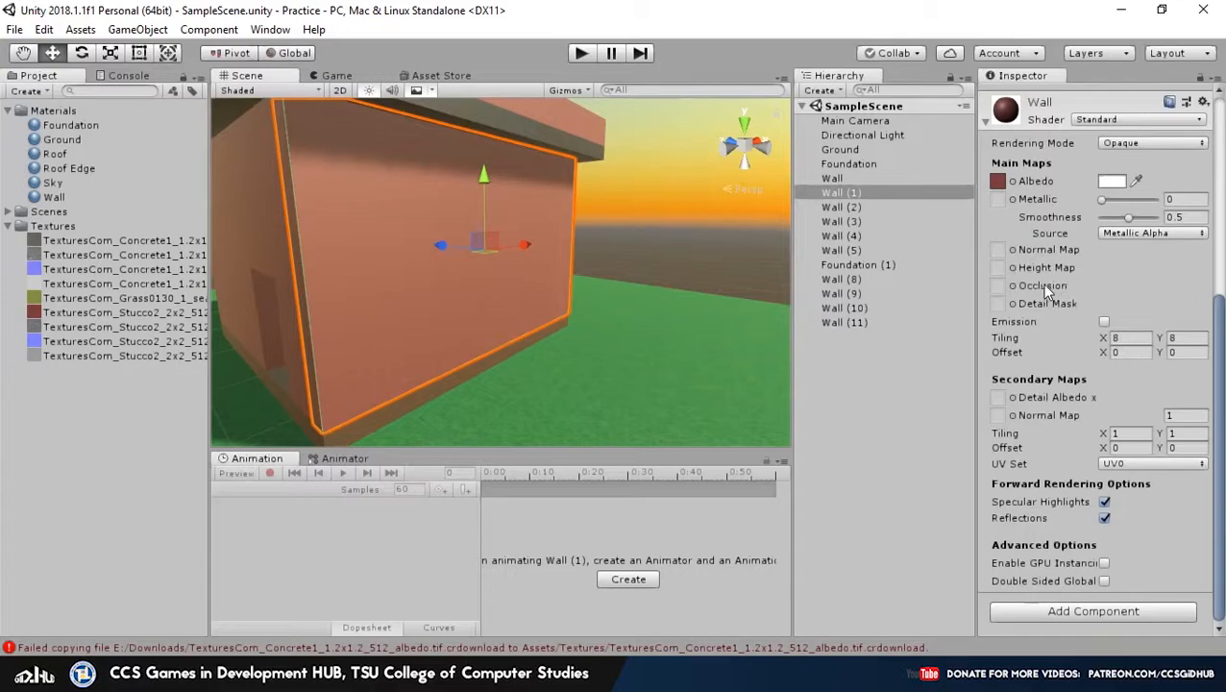
Assign the Stucco2 normal texture to the Wall material's Normal Map
{"action": "left_click_drag", "start_coordinate": [669, 244], "coordinate": [672, 273], "text": "alt"}
{"action": "left_click_drag", "start_coordinate": [599, 246], "coordinate": [200, 272], "text": "alt"}
{"action": "scroll", "coordinate": [612, 224], "scroll_direction": "down", "scroll_amount": 2}
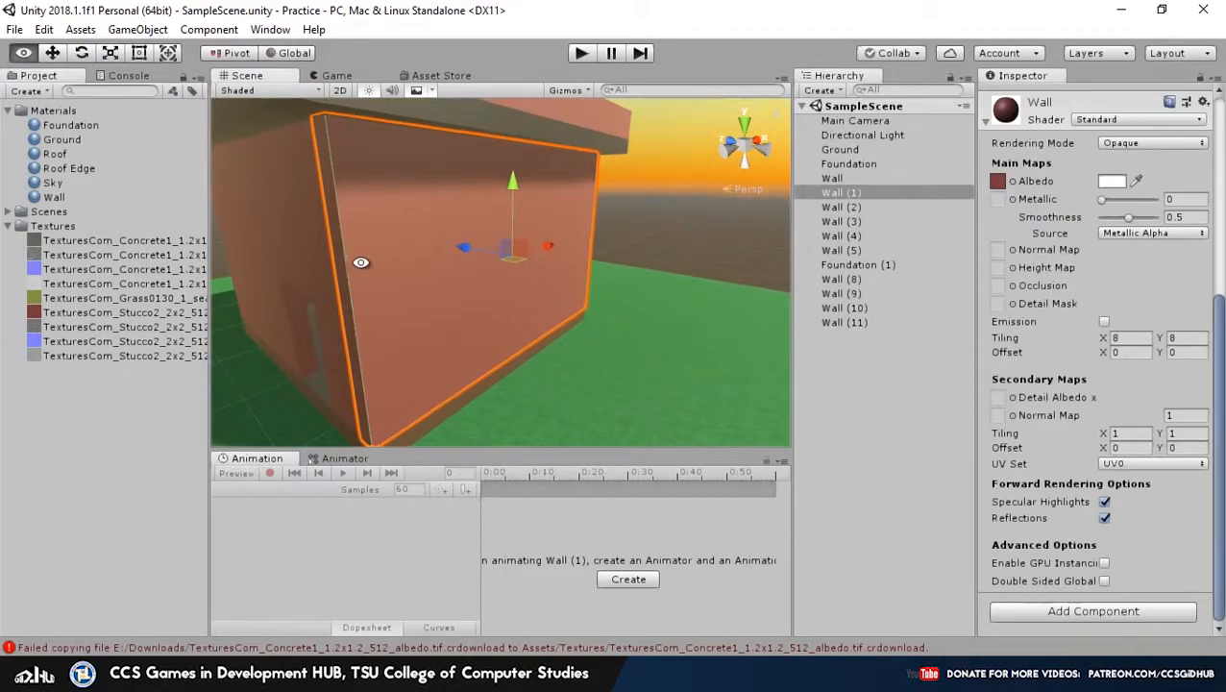
{"action": "left_click_drag", "start_coordinate": [360, 261], "coordinate": [420, 238], "text": "alt"}
{"action": "left_click_drag", "start_coordinate": [383, 294], "coordinate": [207, 305], "text": "alt"}
{"action": "left_click_drag", "start_coordinate": [133, 326], "coordinate": [998, 251]}
{"action": "left_click_drag", "start_coordinate": [369, 309], "coordinate": [442, 257], "text": "alt"}
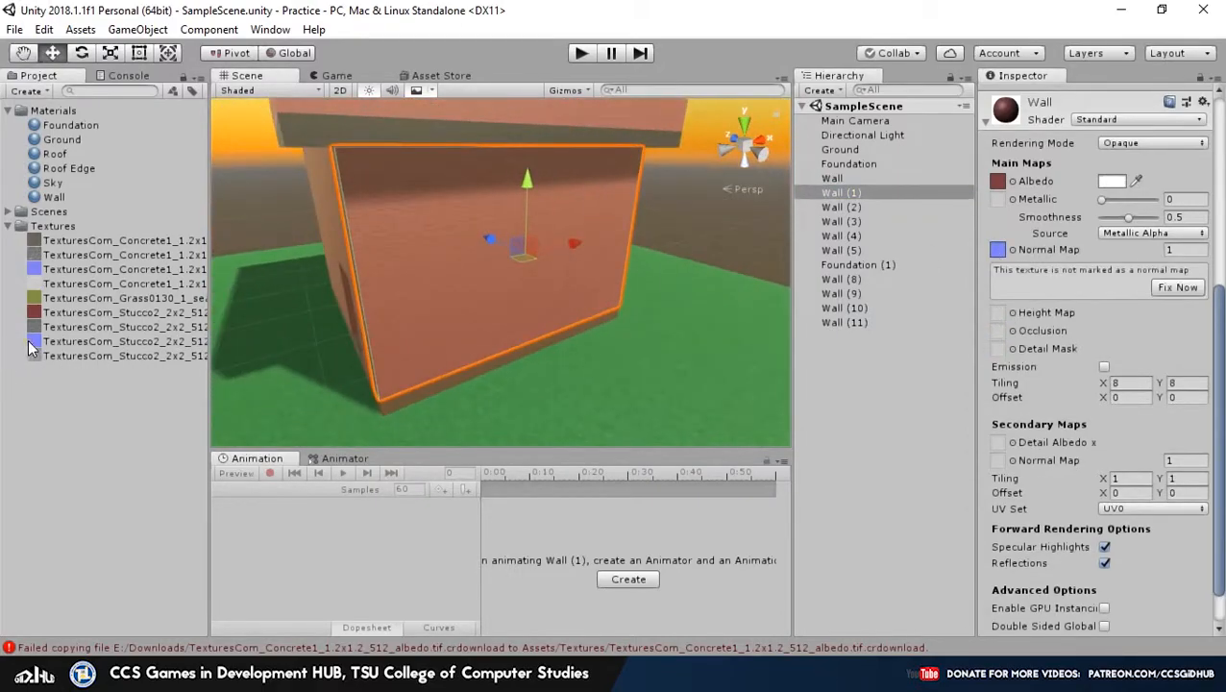
Set the Stucco2 height texture as the Wall material's Height Map at 0.02
{"action": "left_click_drag", "start_coordinate": [208, 328], "coordinate": [892, 380]}
{"action": "left_click", "coordinate": [212, 330]}
{"action": "left_click_drag", "start_coordinate": [970, 356], "coordinate": [999, 330]}
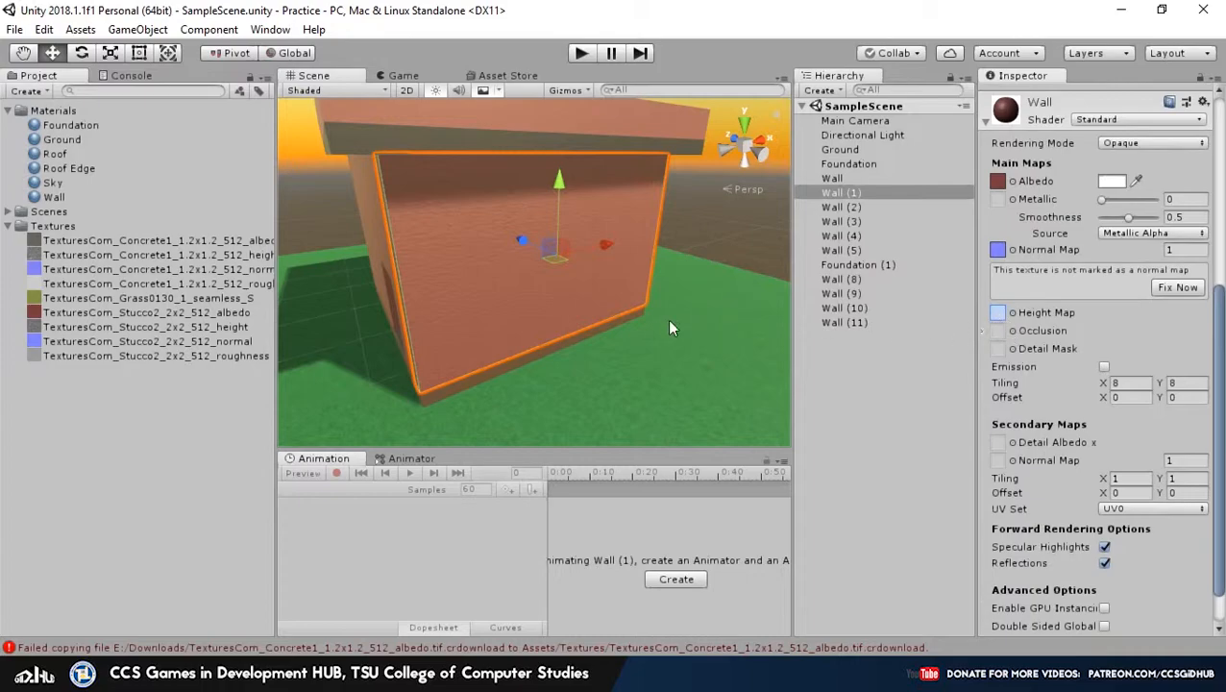
{"action": "left_click_drag", "start_coordinate": [590, 307], "coordinate": [713, 323], "text": "alt"}
{"action": "scroll", "coordinate": [577, 281], "scroll_direction": "up", "scroll_amount": 10, "text": "alt"}
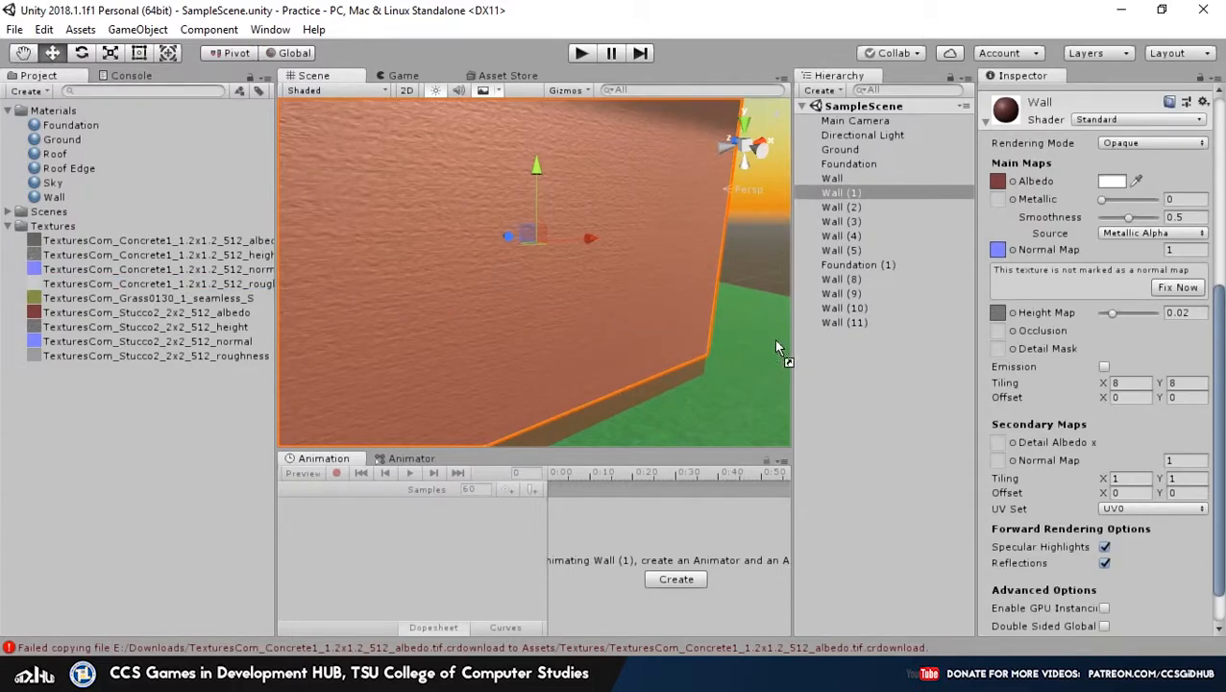
Select Wall (1) and assign the Concrete1 roughness texture as its occlusion map
{"action": "left_click", "coordinate": [848, 349]}
{"action": "left_click", "coordinate": [1003, 353]}
{"action": "middle_click_drag", "start_coordinate": [515, 340], "coordinate": [559, 318]}
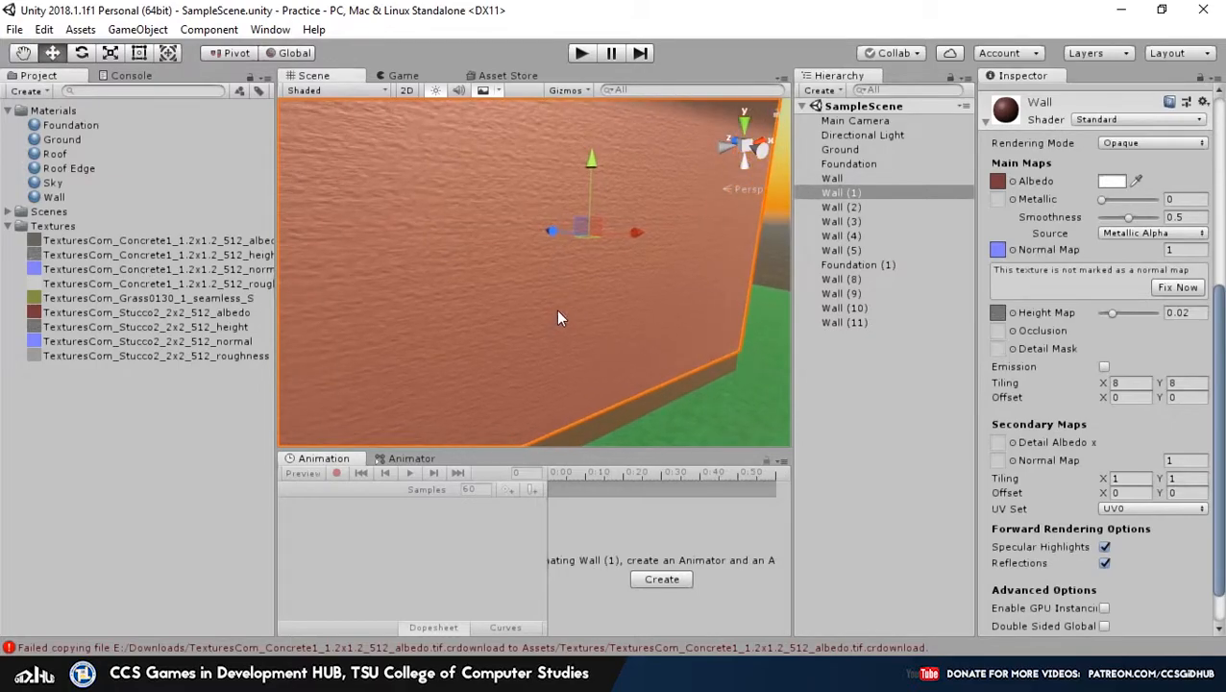
{"action": "left_click_drag", "start_coordinate": [160, 286], "coordinate": [998, 331]}
{"action": "left_click_drag", "start_coordinate": [672, 336], "coordinate": [733, 345], "text": "alt"}
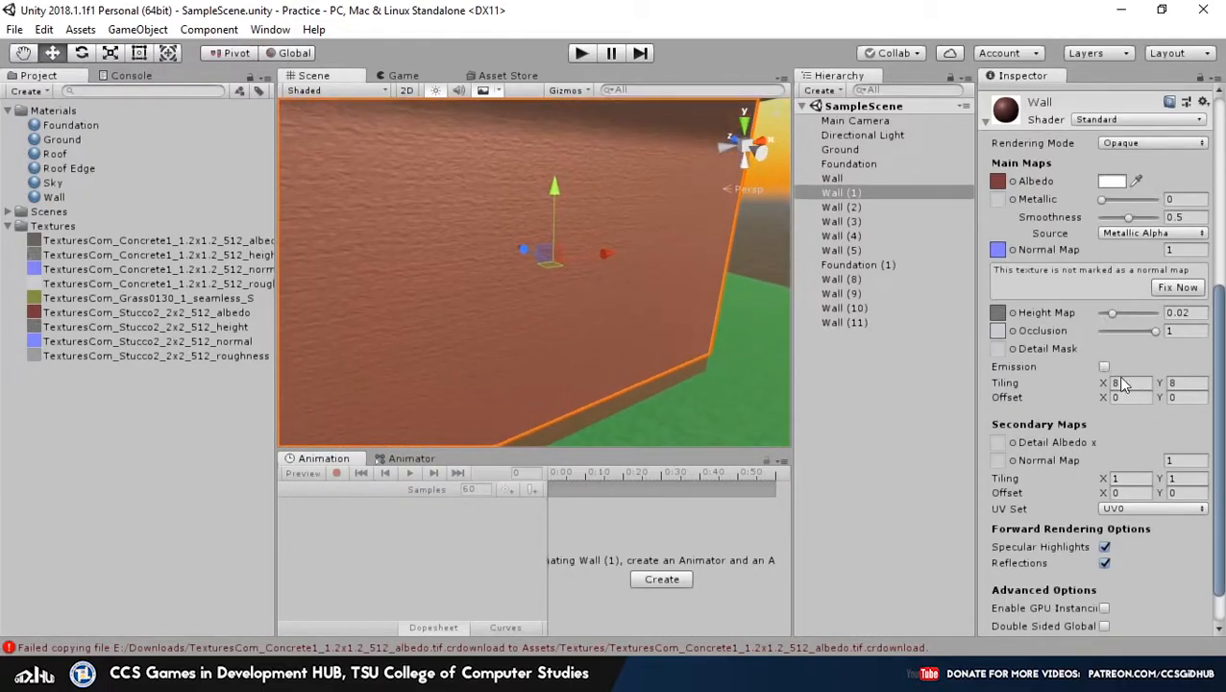
Raise the Wall material's height strength to 0.08 and lower occlusion to 0.02
{"action": "mouse_move", "coordinate": [759, 382]}
{"action": "left_mouse_down", "text": "alt"}
{"action": "mouse_move", "coordinate": [742, 347]}
{"action": "mouse_move", "coordinate": [734, 384]}
{"action": "left_mouse_up", "text": "alt"}
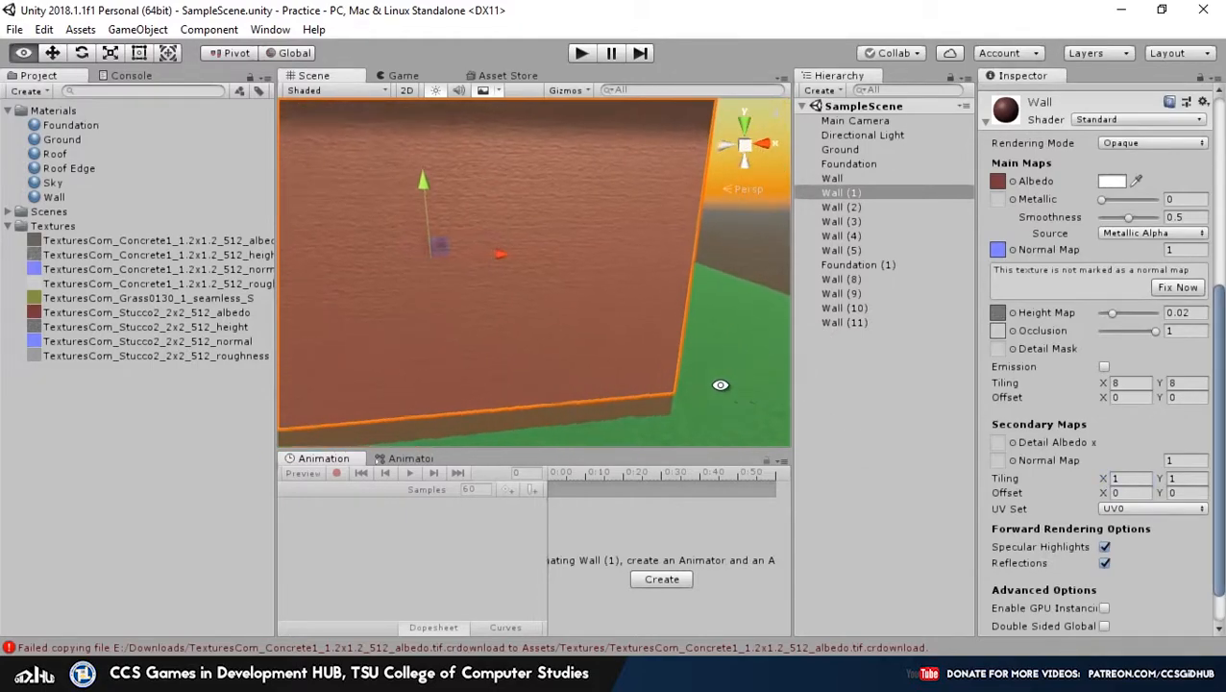
{"action": "left_click_drag", "start_coordinate": [1111, 312], "coordinate": [1152, 312]}
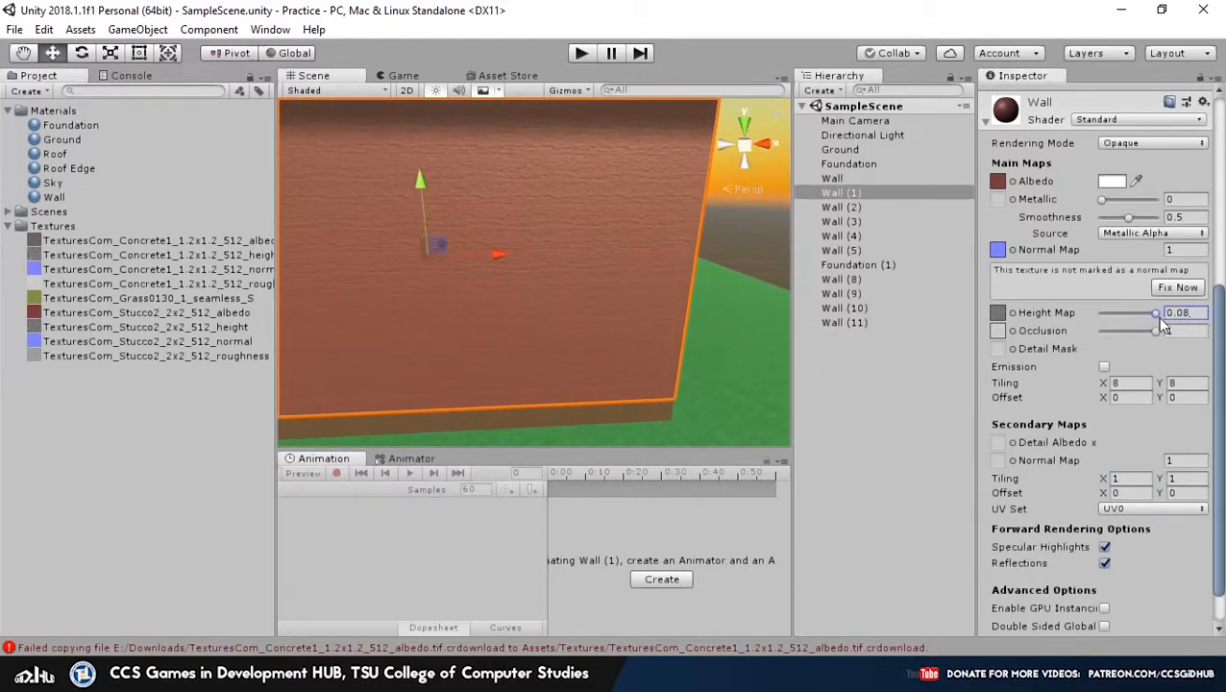
{"action": "left_click_drag", "start_coordinate": [780, 336], "coordinate": [849, 315], "text": "alt"}
{"action": "left_click_drag", "start_coordinate": [1152, 329], "coordinate": [1102, 330]}
{"action": "mouse_move", "coordinate": [690, 311]}
{"action": "left_mouse_down", "text": "alt"}
{"action": "mouse_move", "coordinate": [616, 314]}
{"action": "mouse_move", "coordinate": [558, 295]}
{"action": "mouse_move", "coordinate": [532, 246]}
{"action": "mouse_move", "coordinate": [603, 220]}
{"action": "mouse_move", "coordinate": [638, 323]}
{"action": "mouse_move", "coordinate": [692, 332]}
{"action": "left_mouse_up", "text": "alt"}
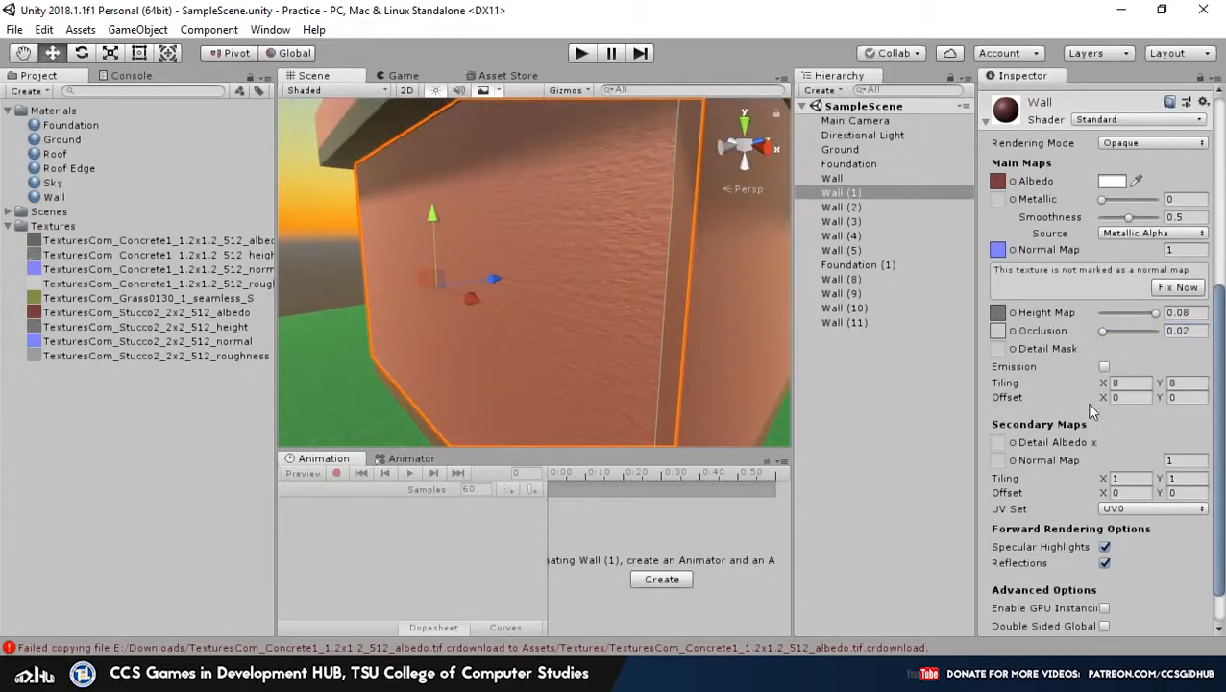
{"action": "left_click_drag", "start_coordinate": [540, 285], "coordinate": [663, 274], "text": "alt"}
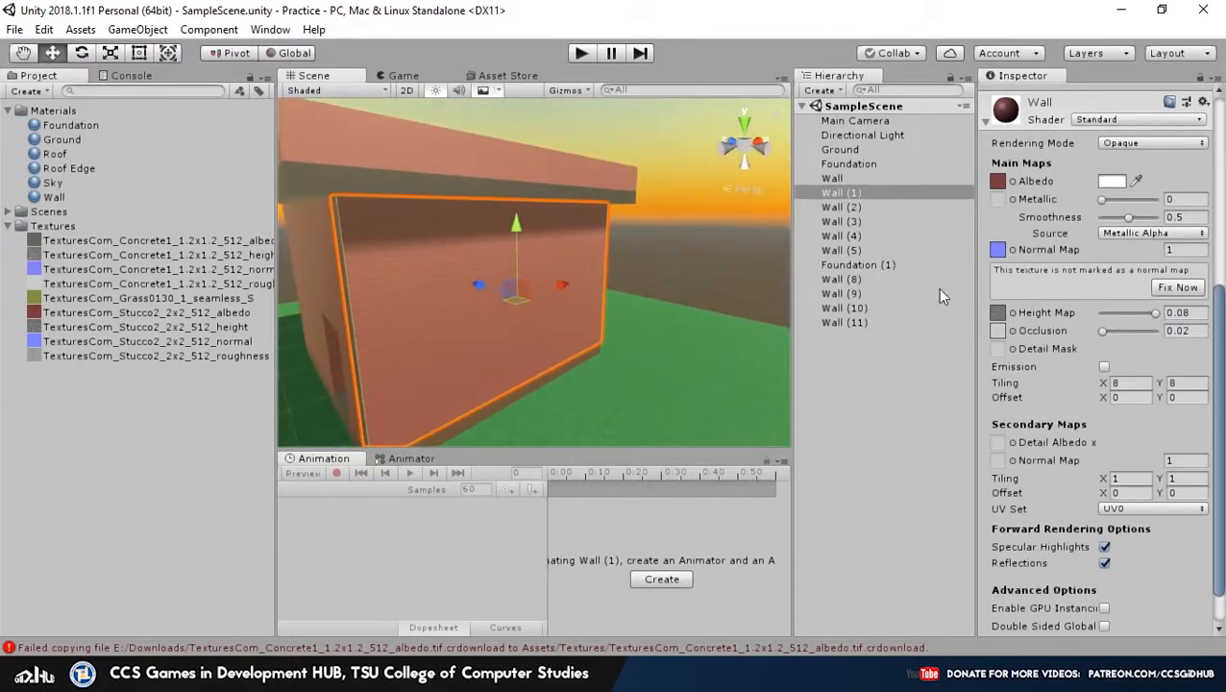
{"action": "left_click_drag", "start_coordinate": [502, 310], "coordinate": [576, 317], "text": "alt"}
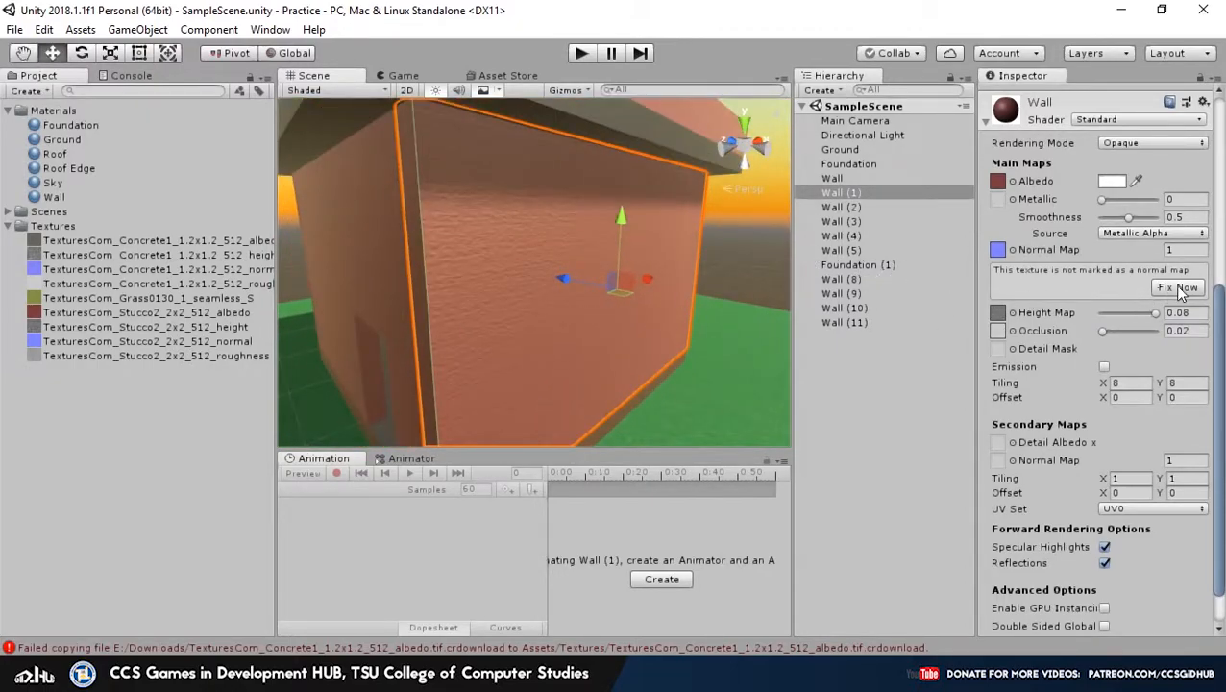
Apply Fix Now so Stucco2 normal is imported as a normal map, then orbit the wall
{"action": "left_click", "coordinate": [1165, 287]}
{"action": "left_click_drag", "start_coordinate": [683, 294], "coordinate": [162, 290], "text": "alt"}
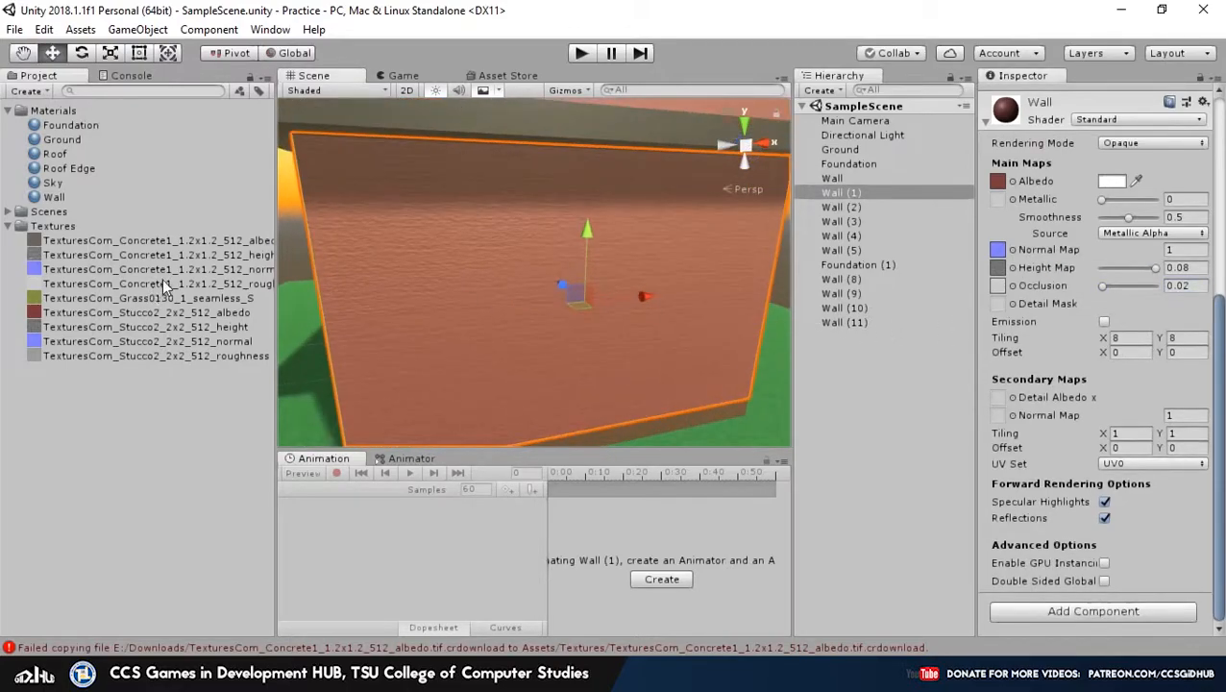
{"action": "left_click_drag", "start_coordinate": [332, 361], "coordinate": [424, 215], "text": "alt"}
{"action": "left_click_drag", "start_coordinate": [700, 383], "coordinate": [531, 292], "text": "alt"}
Frame Wall (1) and view the stucco house on the grass from a high three-quarter angle
{"action": "left_click", "coordinate": [407, 237]}
{"action": "left_click_drag", "start_coordinate": [411, 268], "coordinate": [528, 304], "text": "alt"}
{"action": "left_click", "coordinate": [642, 300]}
{"action": "key", "text": "f"}
{"action": "left_click_drag", "start_coordinate": [674, 214], "coordinate": [388, 357], "text": "alt"}
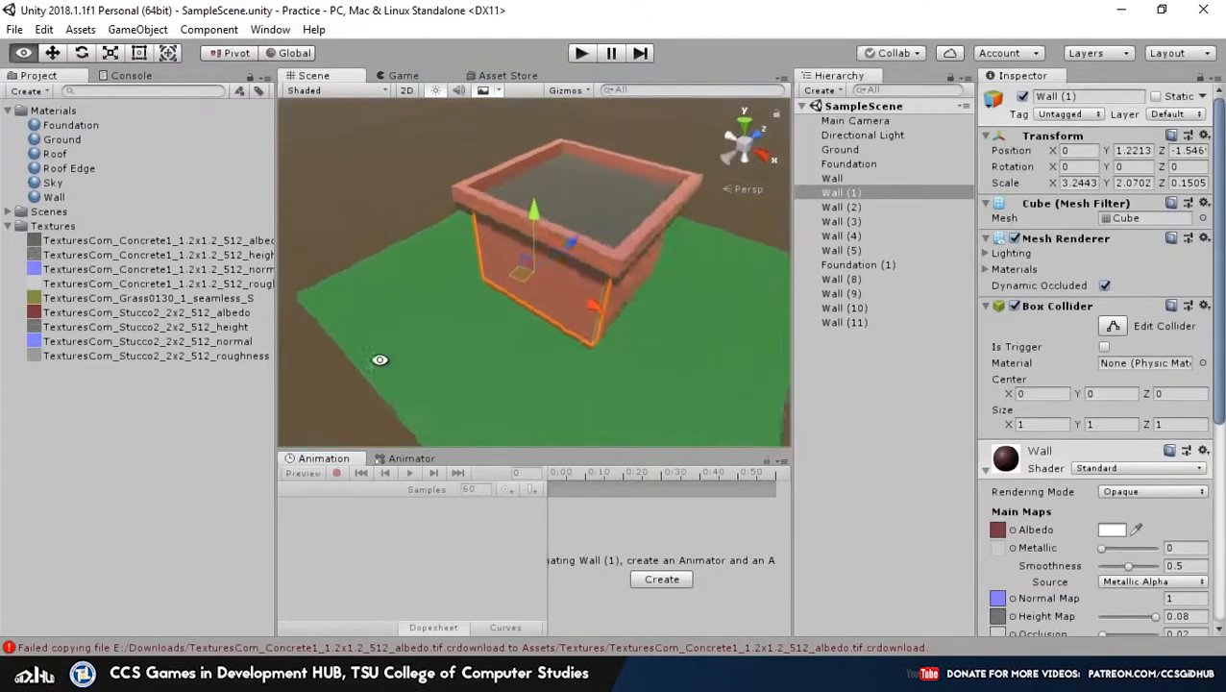
{"action": "left_click", "coordinate": [399, 201]}
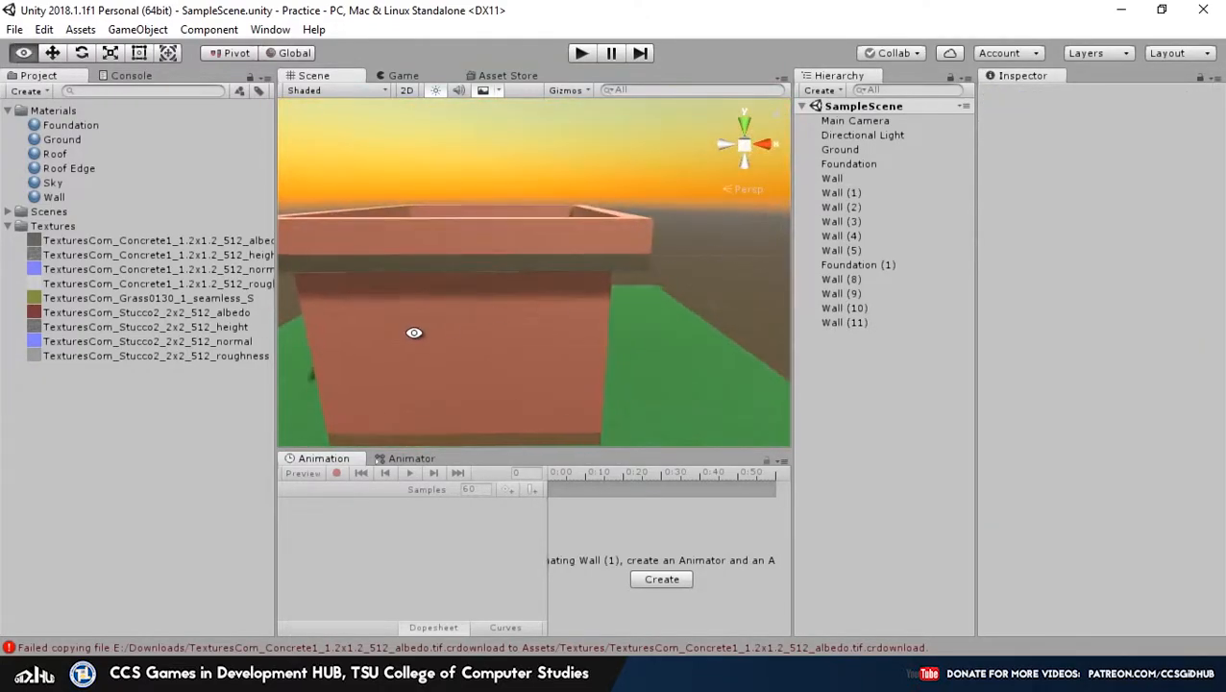